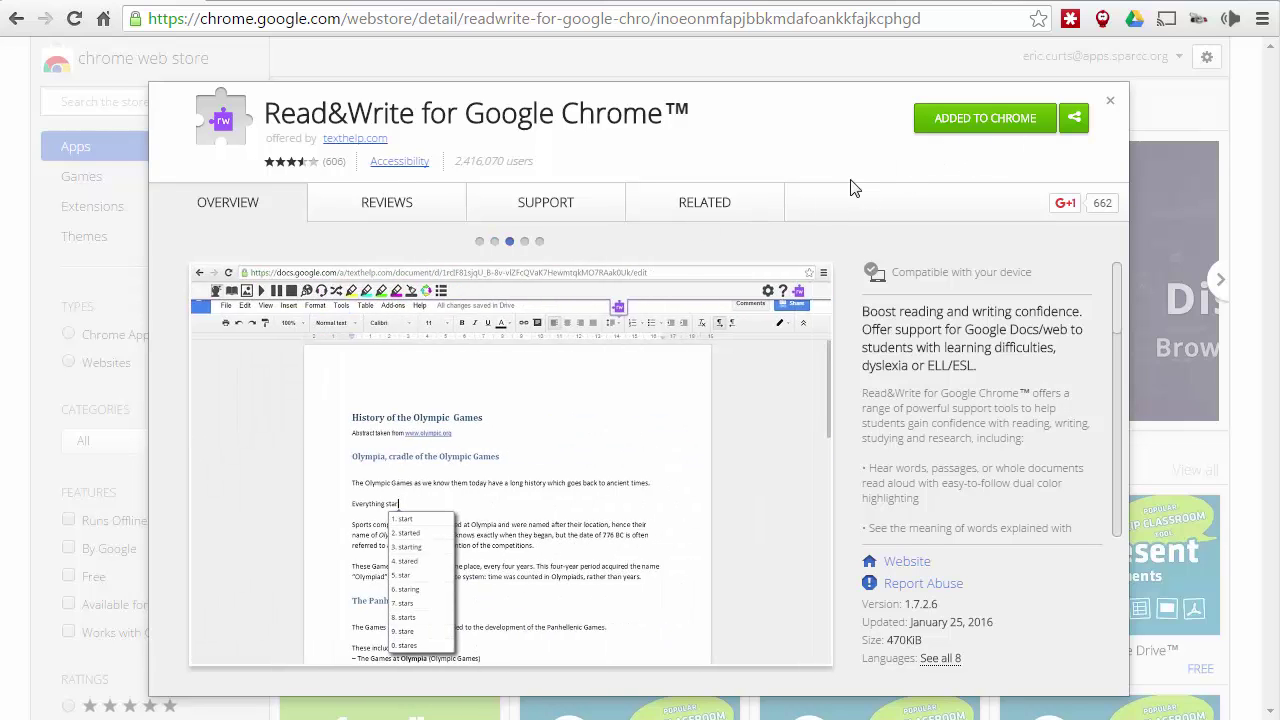
Flip between the blog and Docs tabs, ending on the 'Alternatives for the Clearly Chrome extension' post.
{"action": "left_click", "coordinate": [716, 4]}
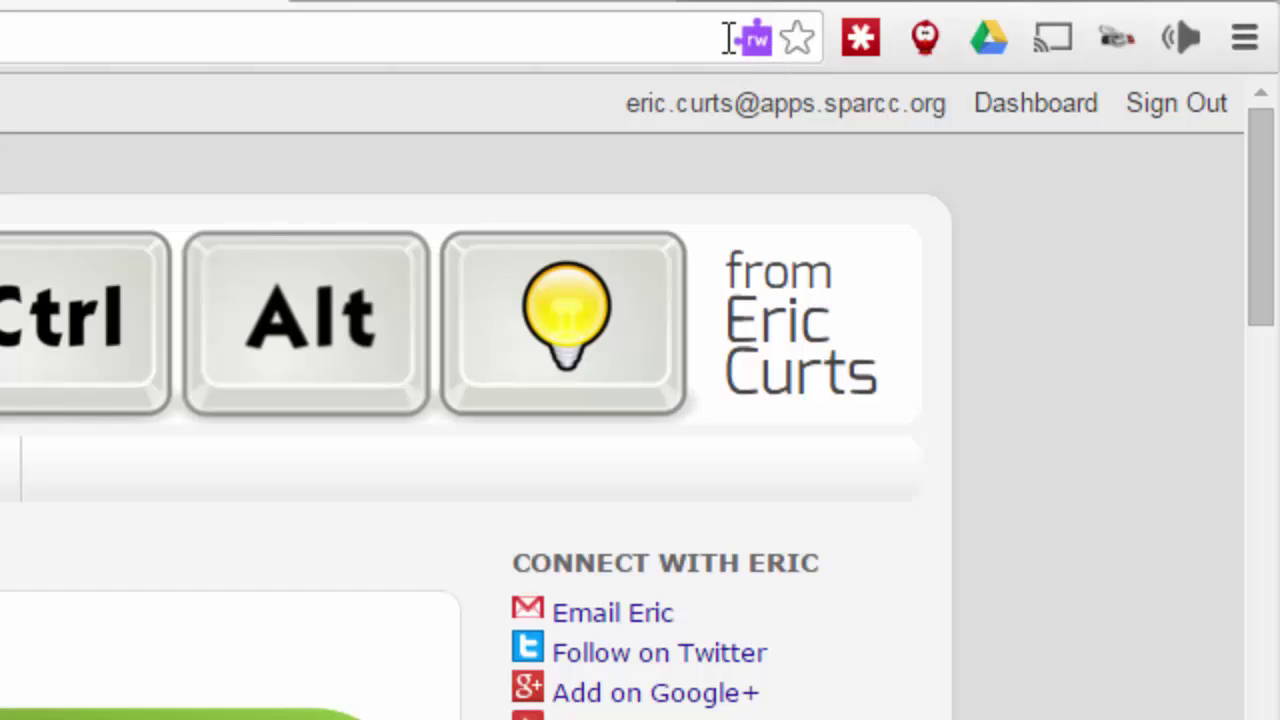
{"action": "left_click", "coordinate": [497, 5]}
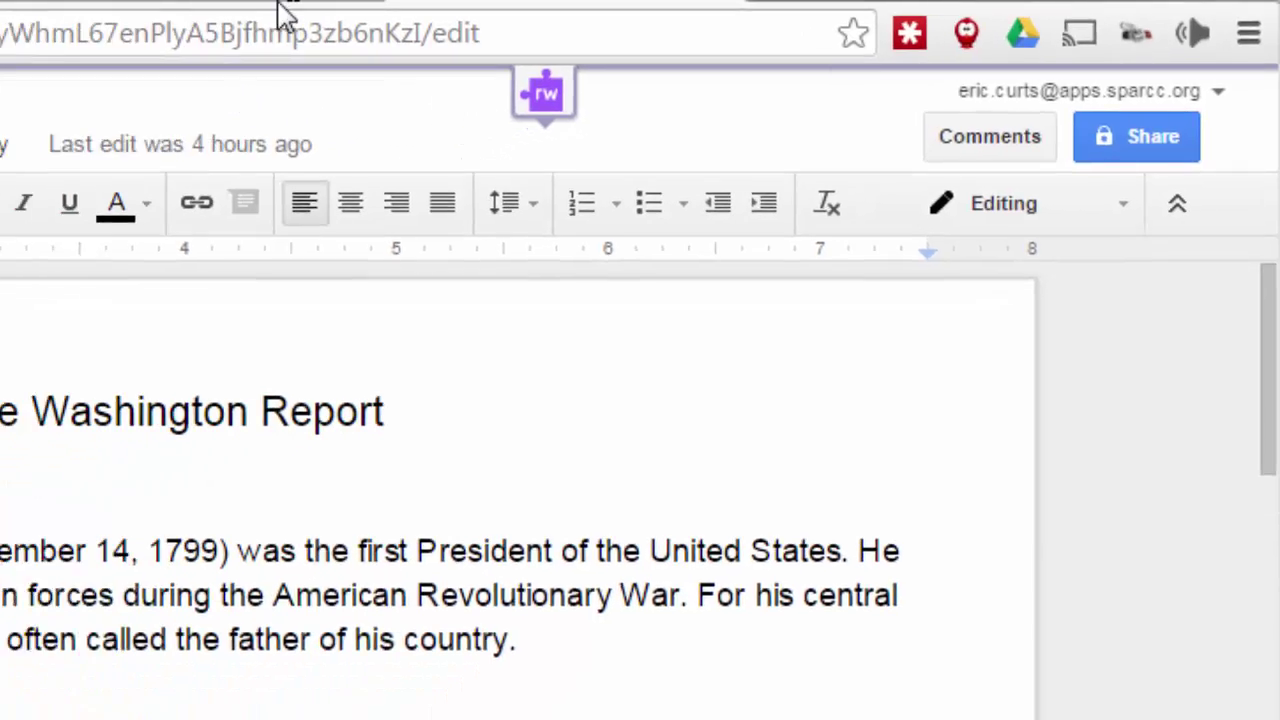
{"action": "left_click", "coordinate": [125, 7]}
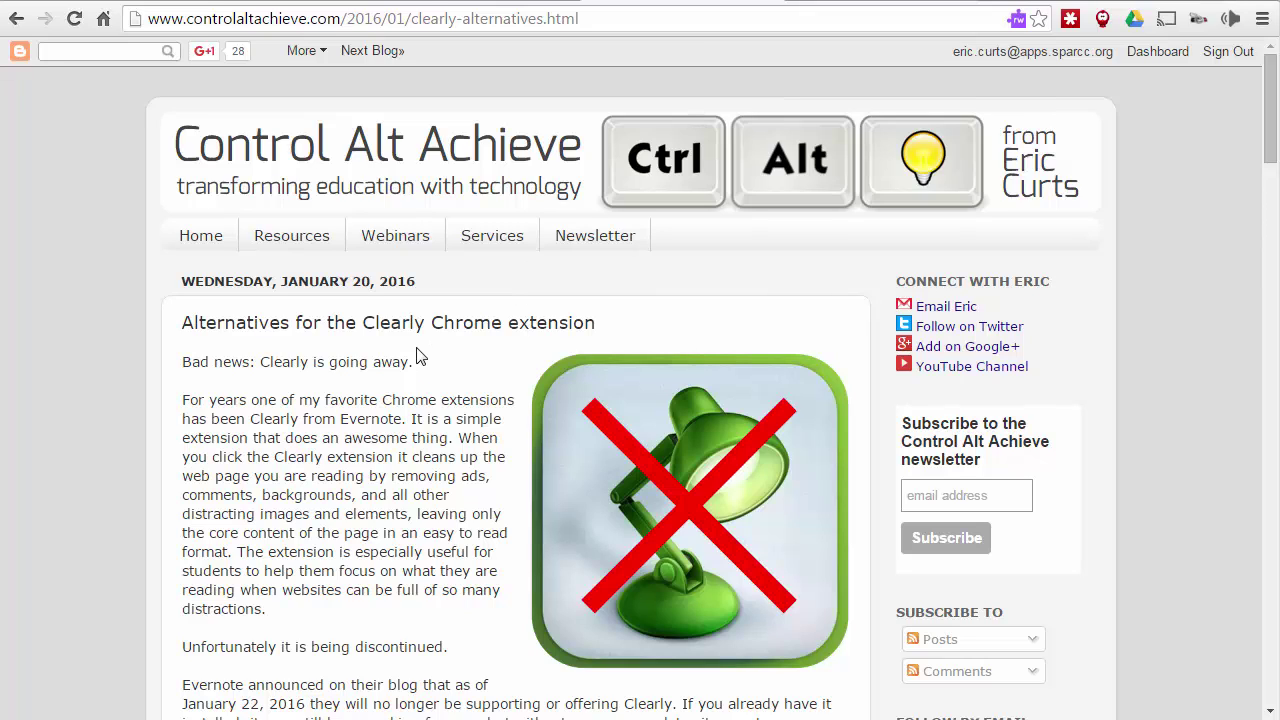
Open the Read&Write toolbar on the Clearly blog post and the George Washington Report doc.
{"action": "left_click", "coordinate": [1016, 22]}
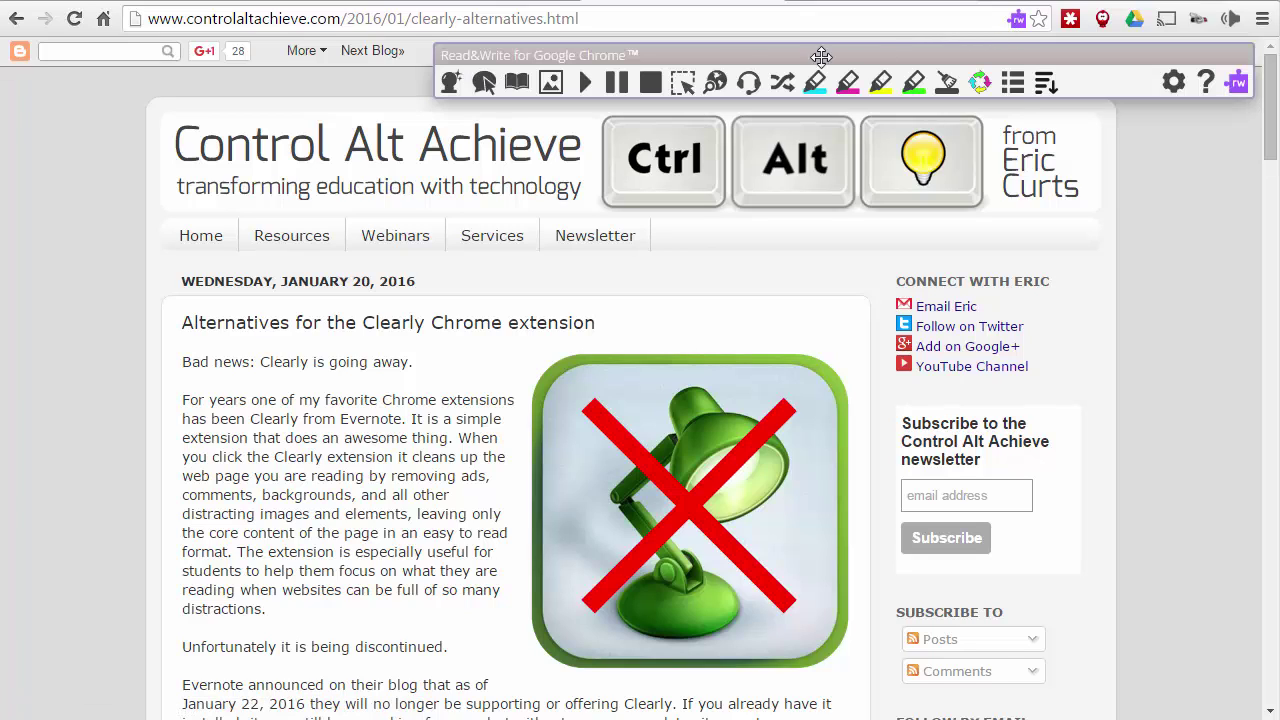
{"action": "left_click", "coordinate": [888, 4]}
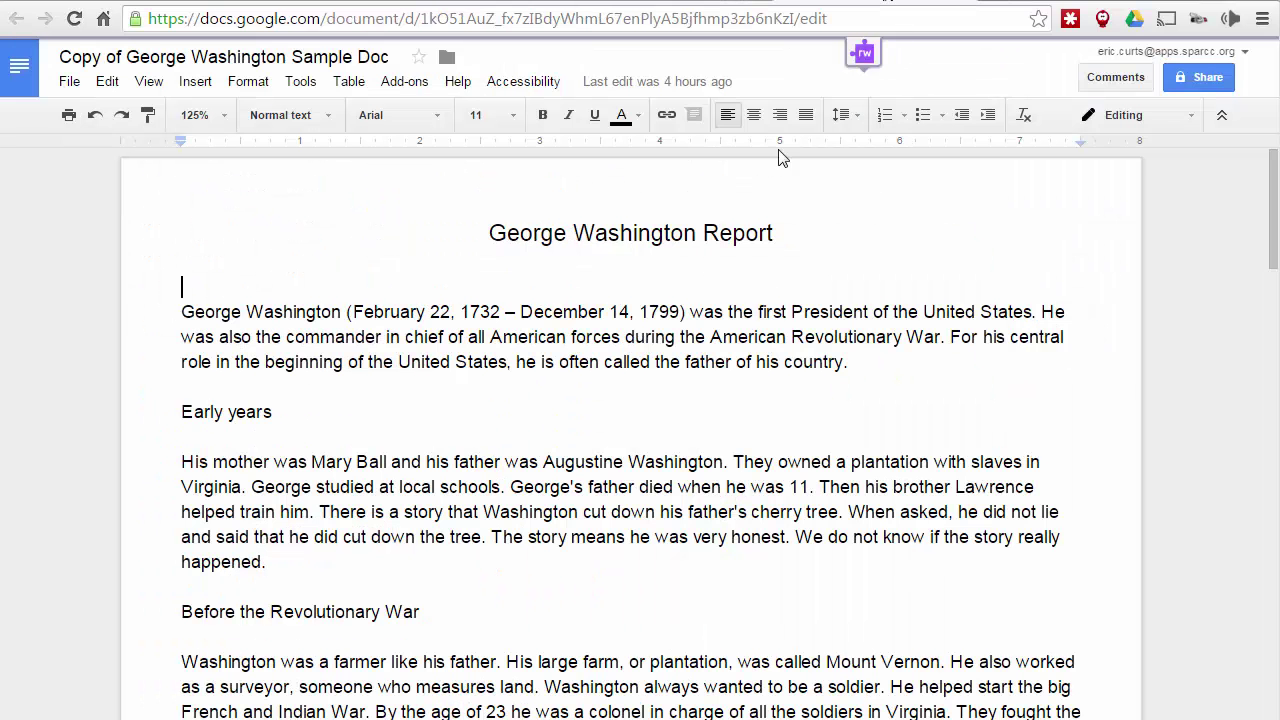
{"action": "left_click", "coordinate": [862, 58]}
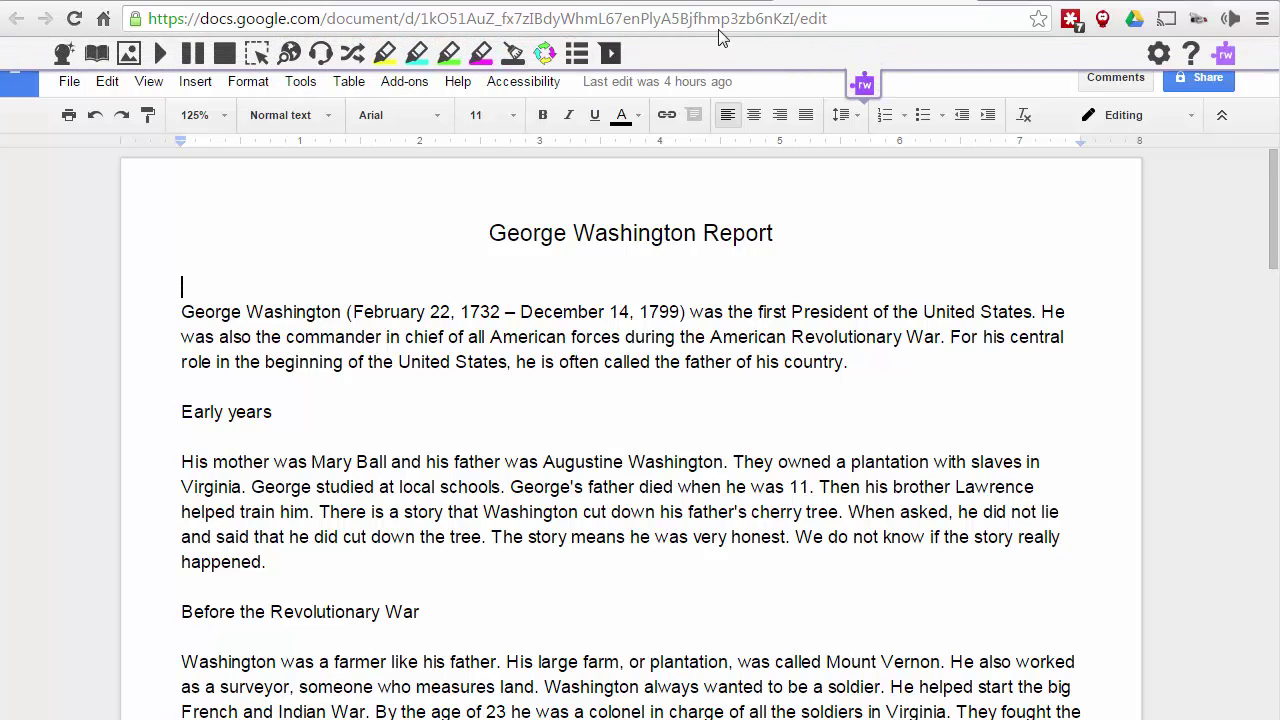
{"action": "left_click", "coordinate": [705, 3]}
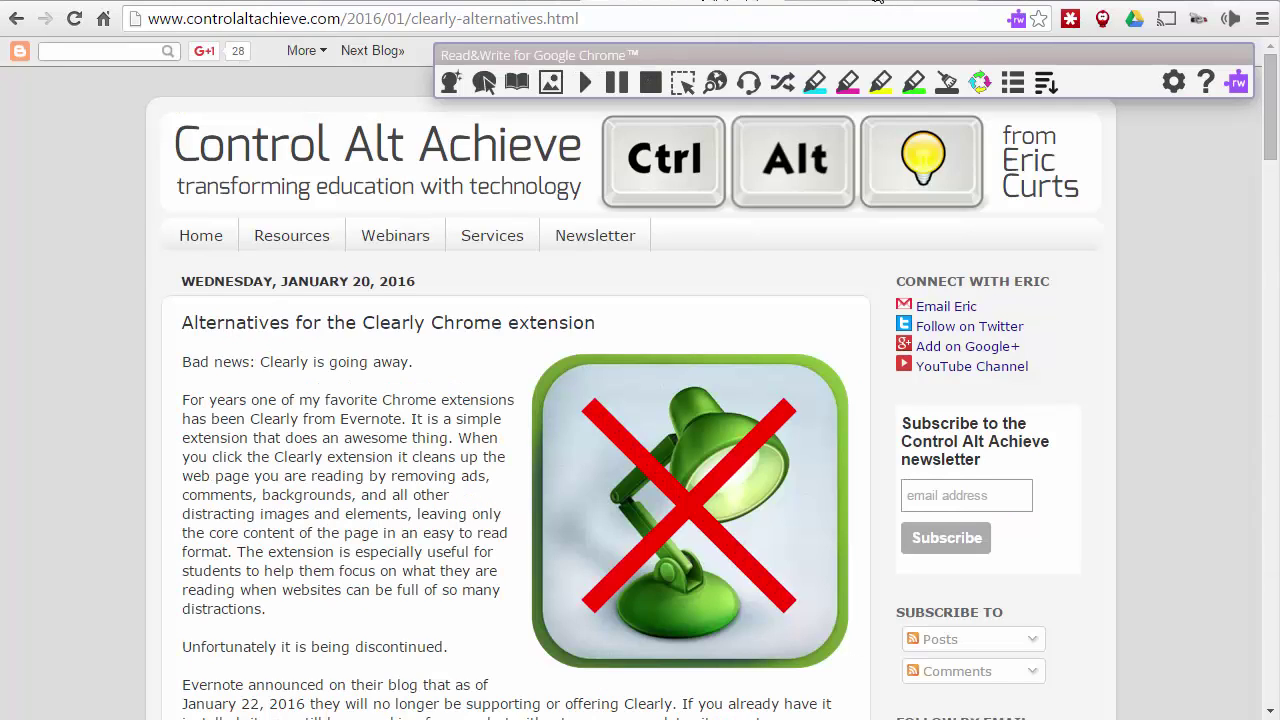
{"action": "left_click", "coordinate": [877, 3]}
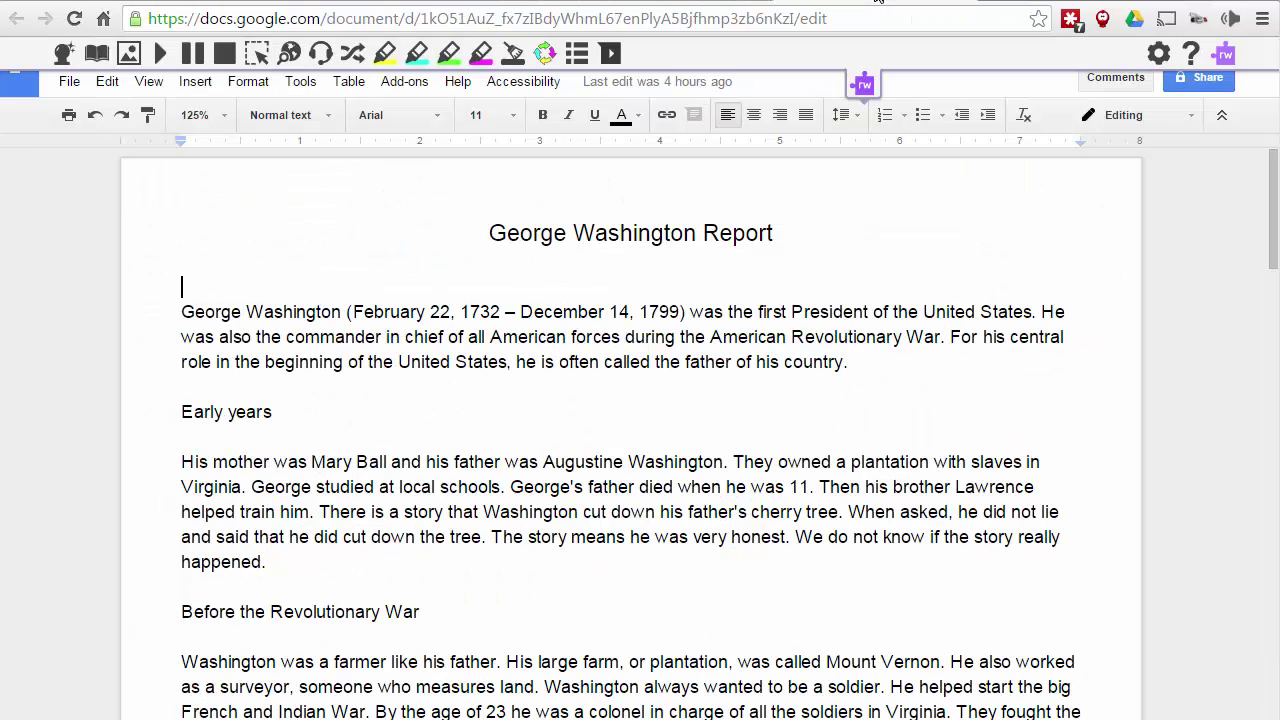
{"action": "left_click", "coordinate": [703, 4]}
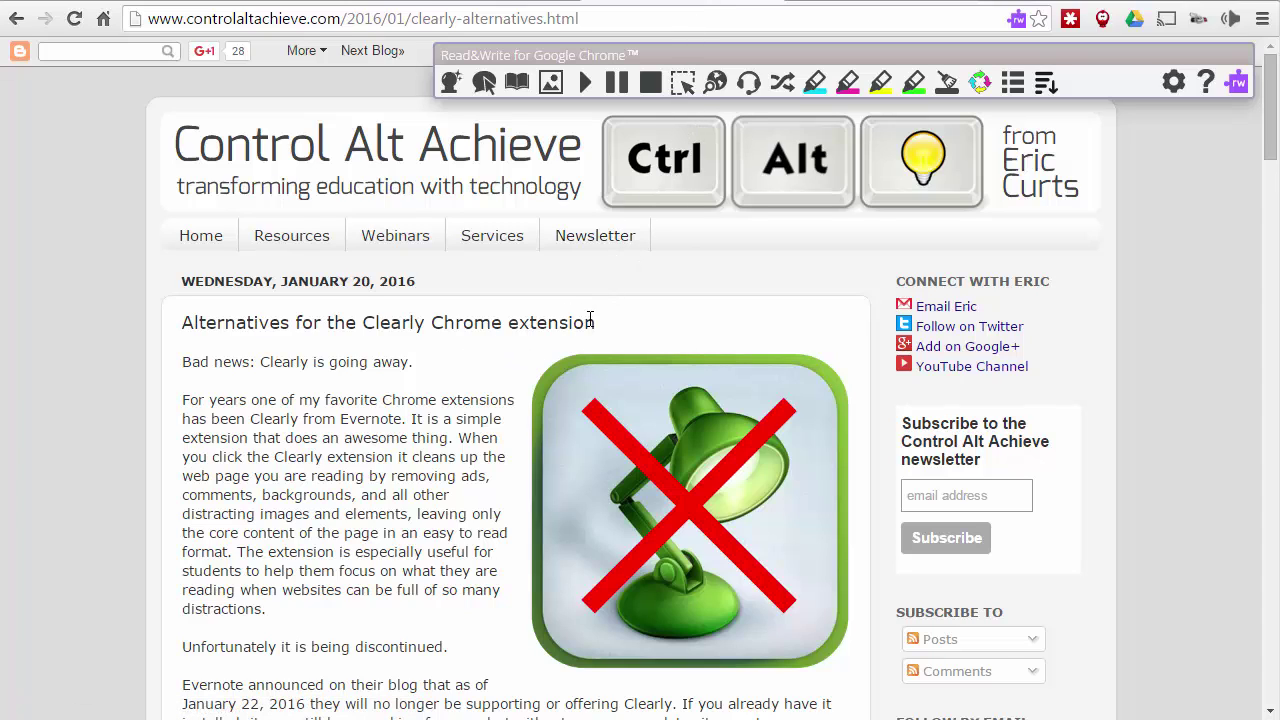
Have Read&Write read the Clearly alternatives post title aloud, then return to the Washington doc.
{"action": "left_click_drag", "start_coordinate": [594, 323], "coordinate": [183, 322]}
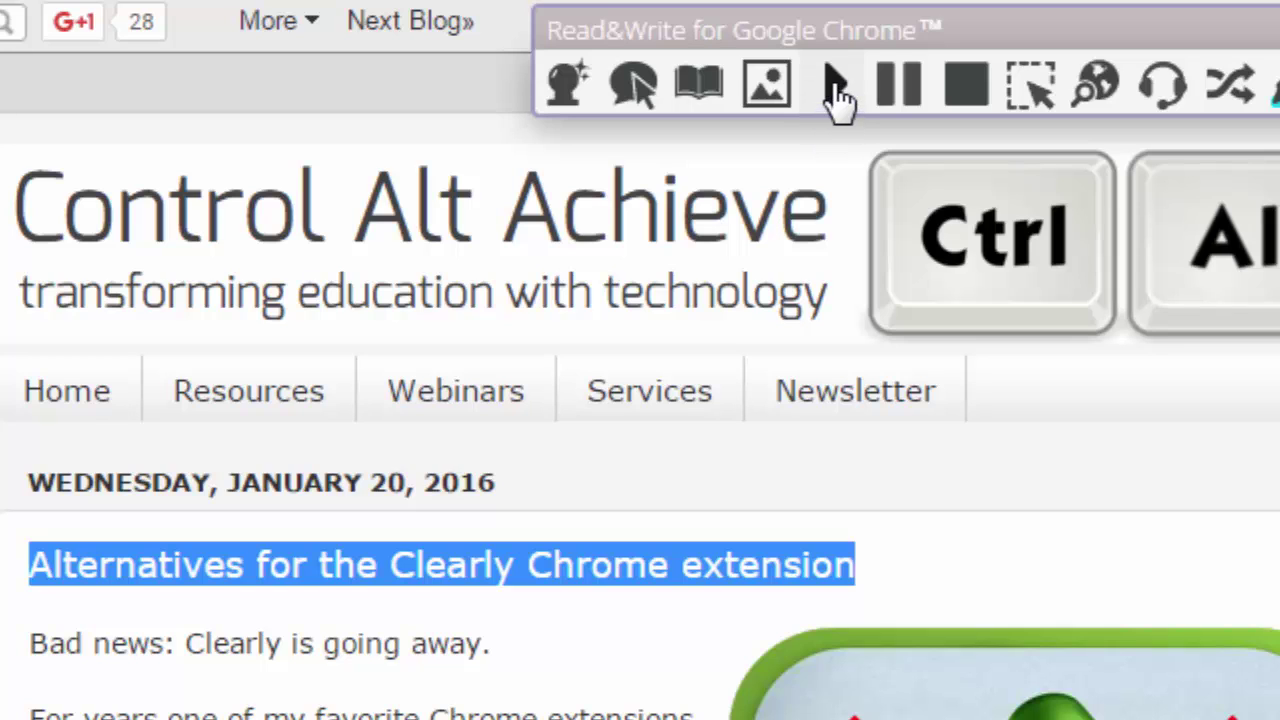
{"action": "left_click", "coordinate": [836, 90]}
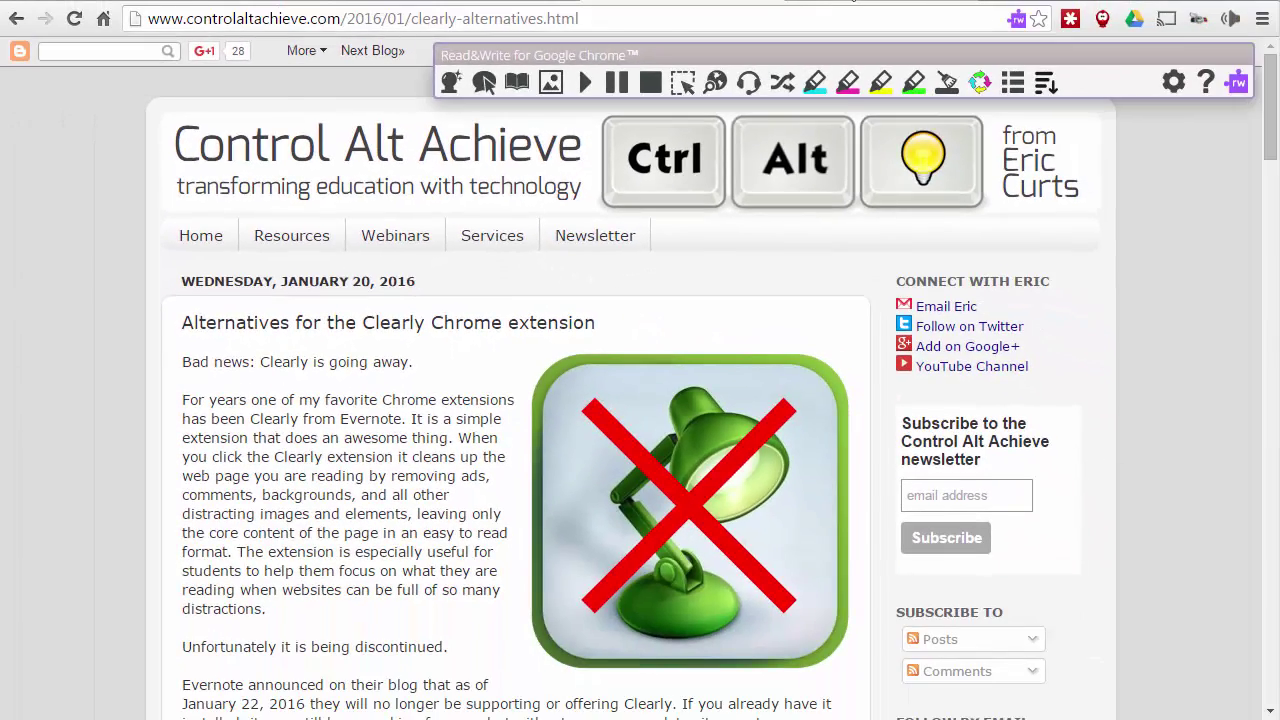
{"action": "left_click", "coordinate": [850, 8]}
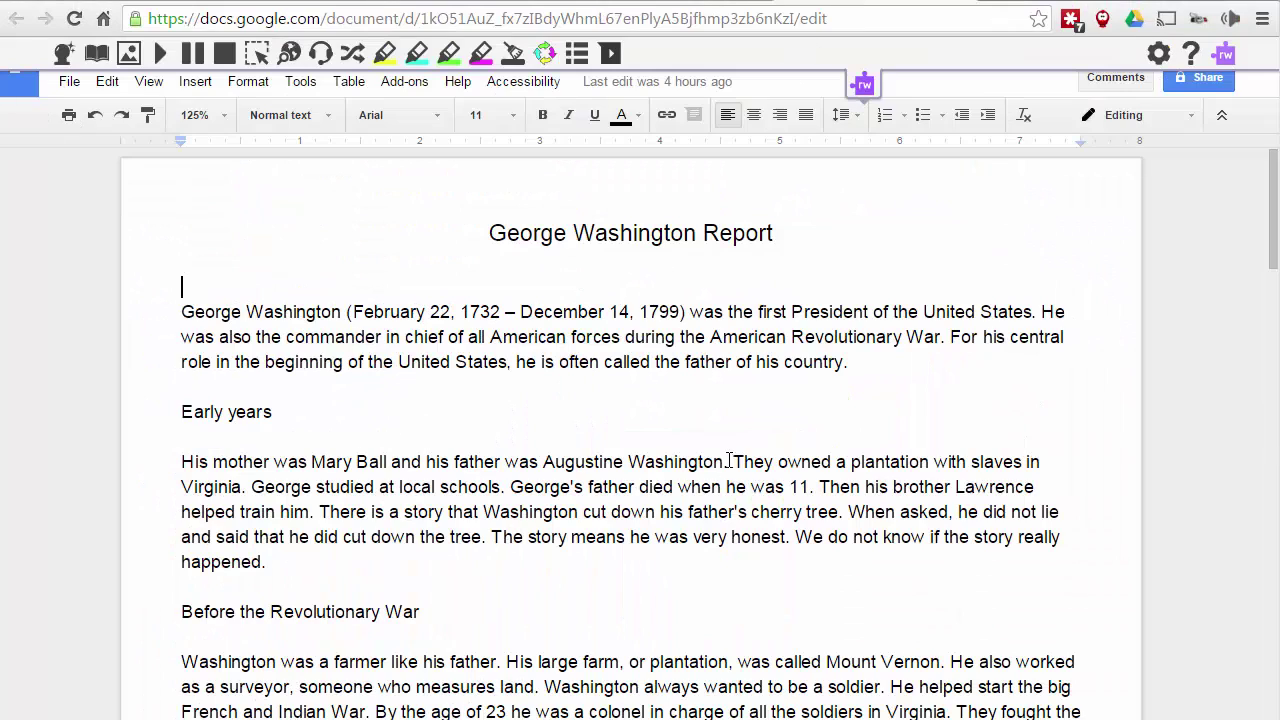
Have Read&Write read the 'His mother was Mary Ball…' sentence aloud, then stop playback.
{"action": "left_click_drag", "start_coordinate": [726, 461], "coordinate": [181, 462]}
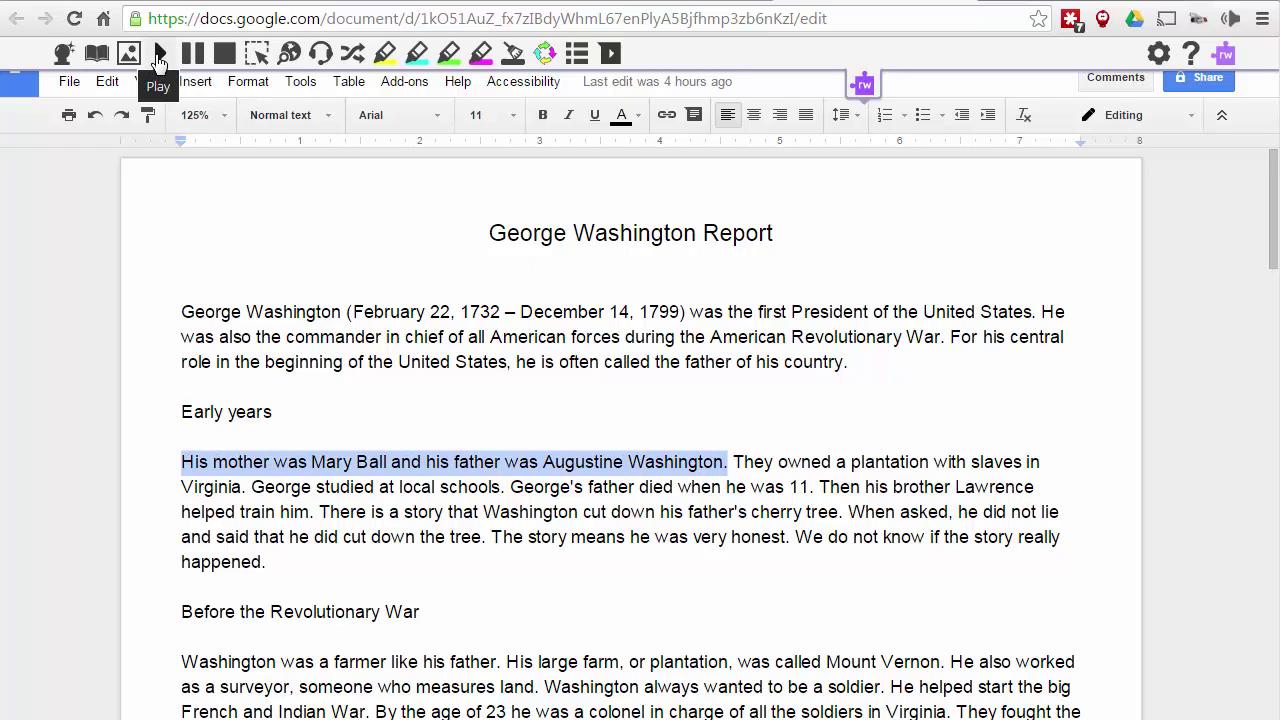
{"action": "left_click", "coordinate": [158, 56]}
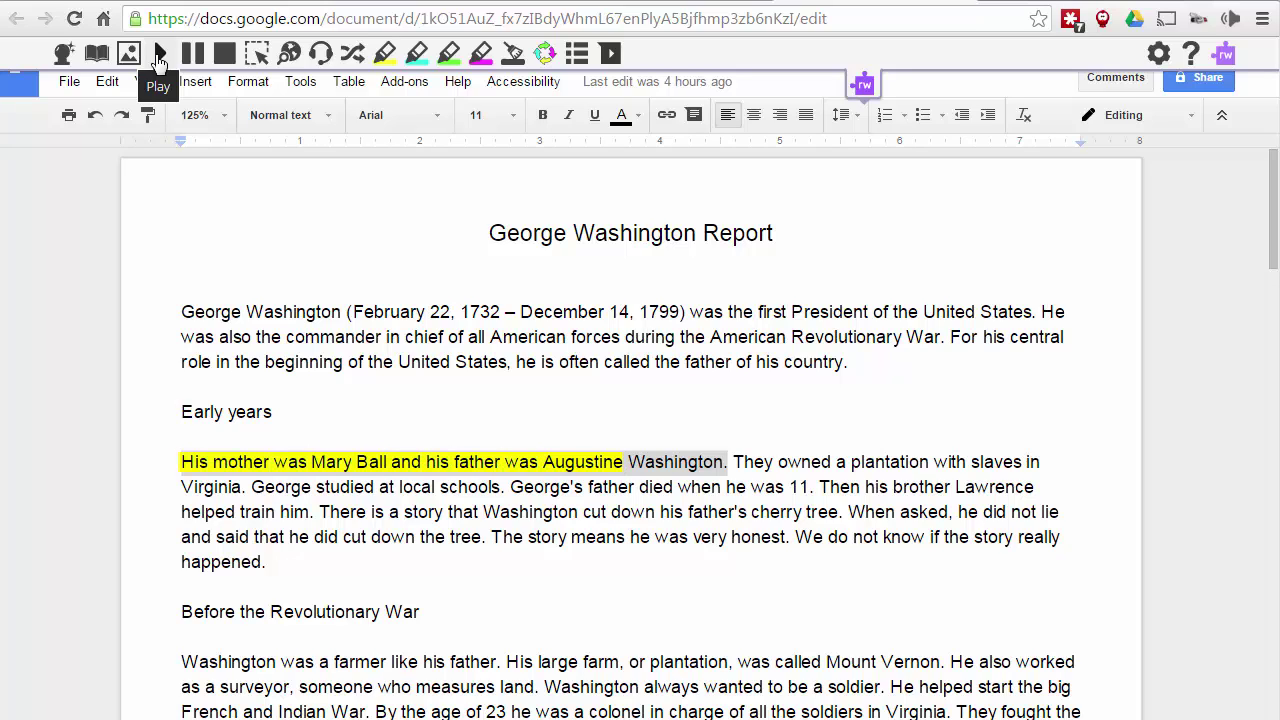
{"action": "left_click", "coordinate": [234, 60]}
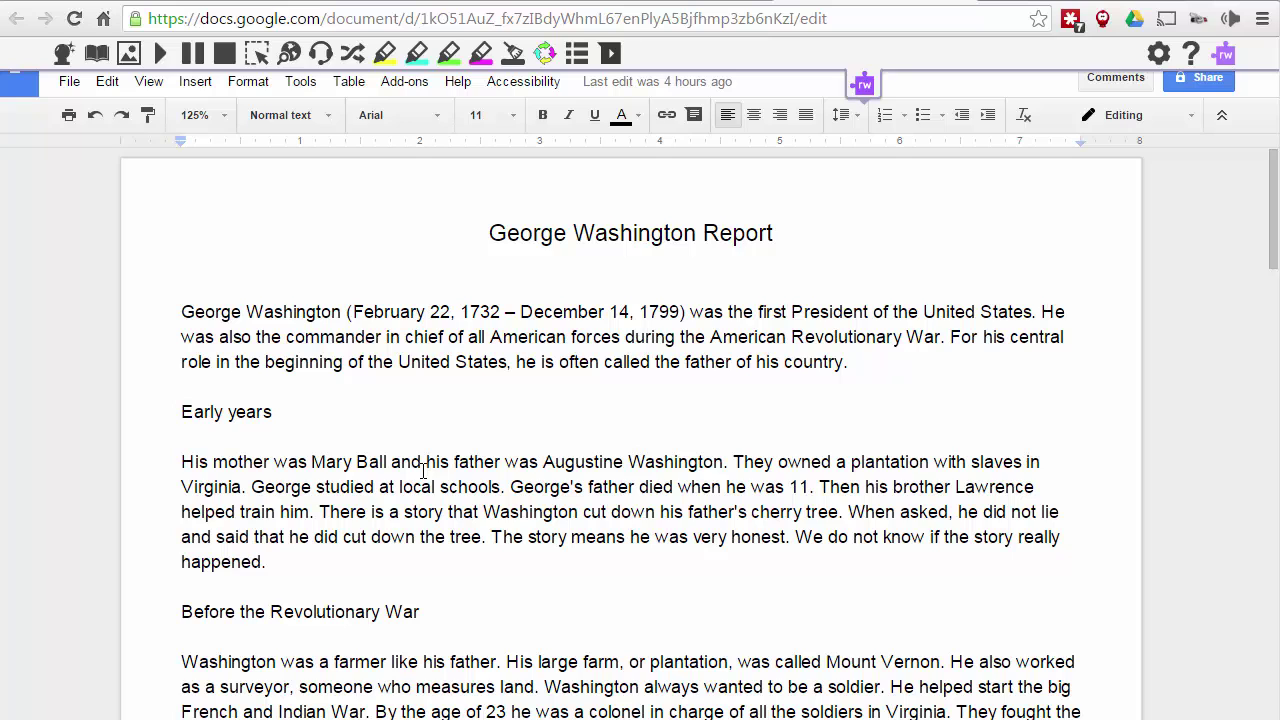
{"action": "left_click", "coordinate": [733, 3]}
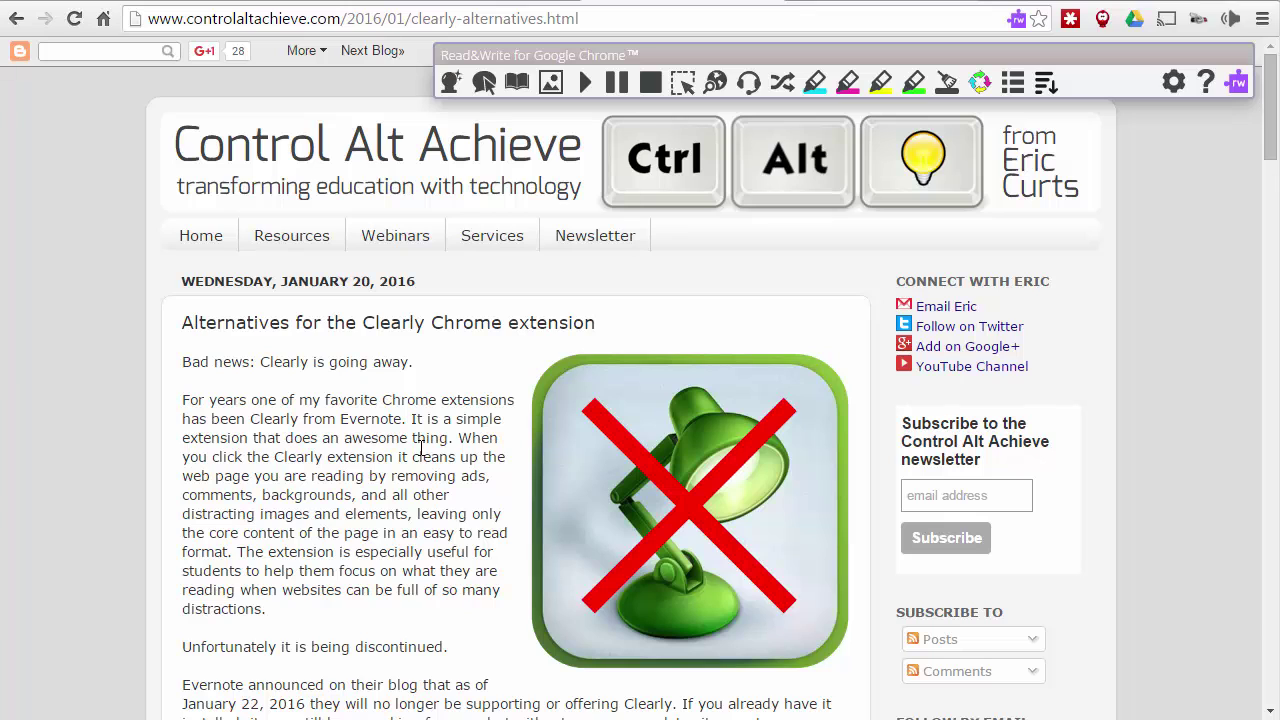
{"action": "left_click", "coordinate": [893, 3]}
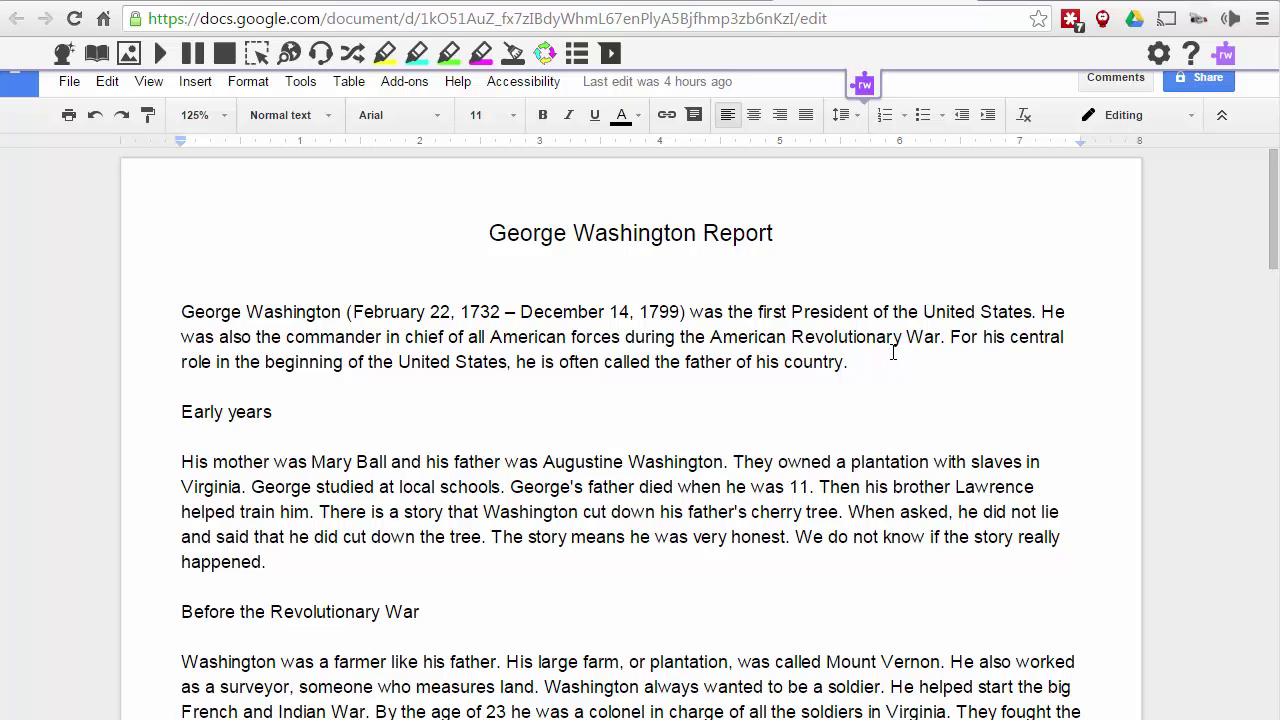
{"action": "left_click", "coordinate": [700, 3]}
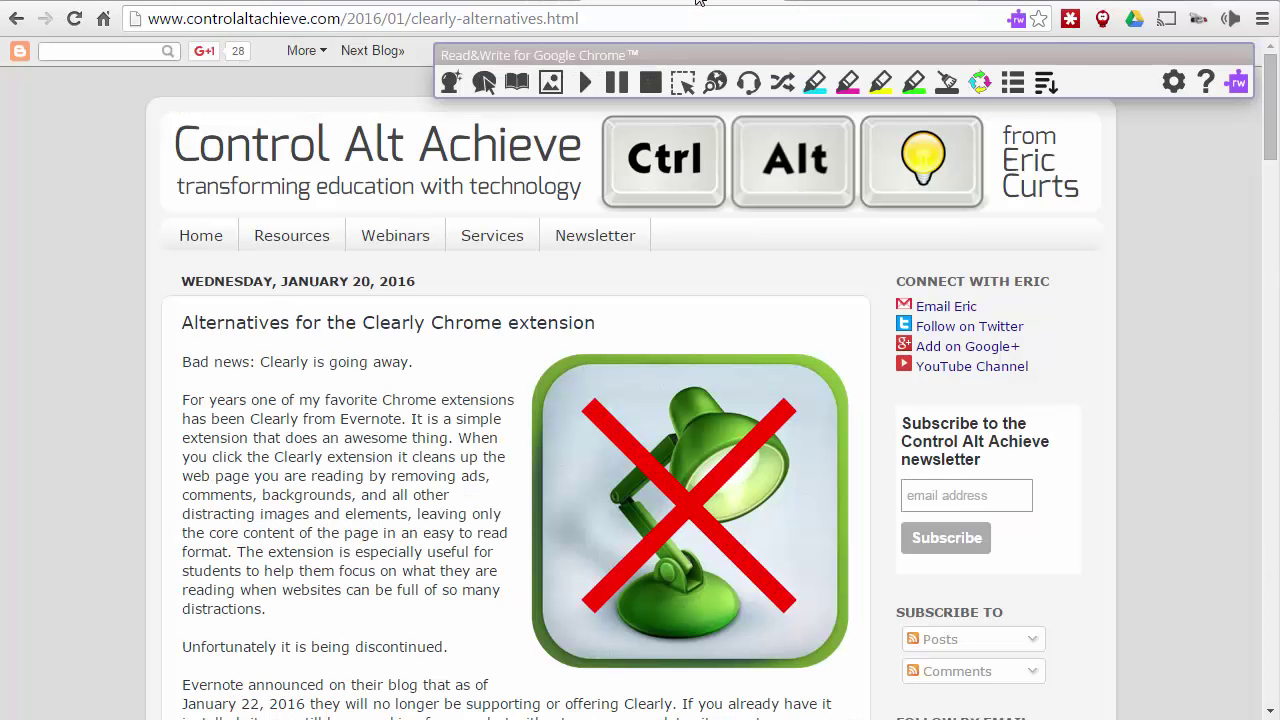
{"action": "left_click", "coordinate": [811, 3]}
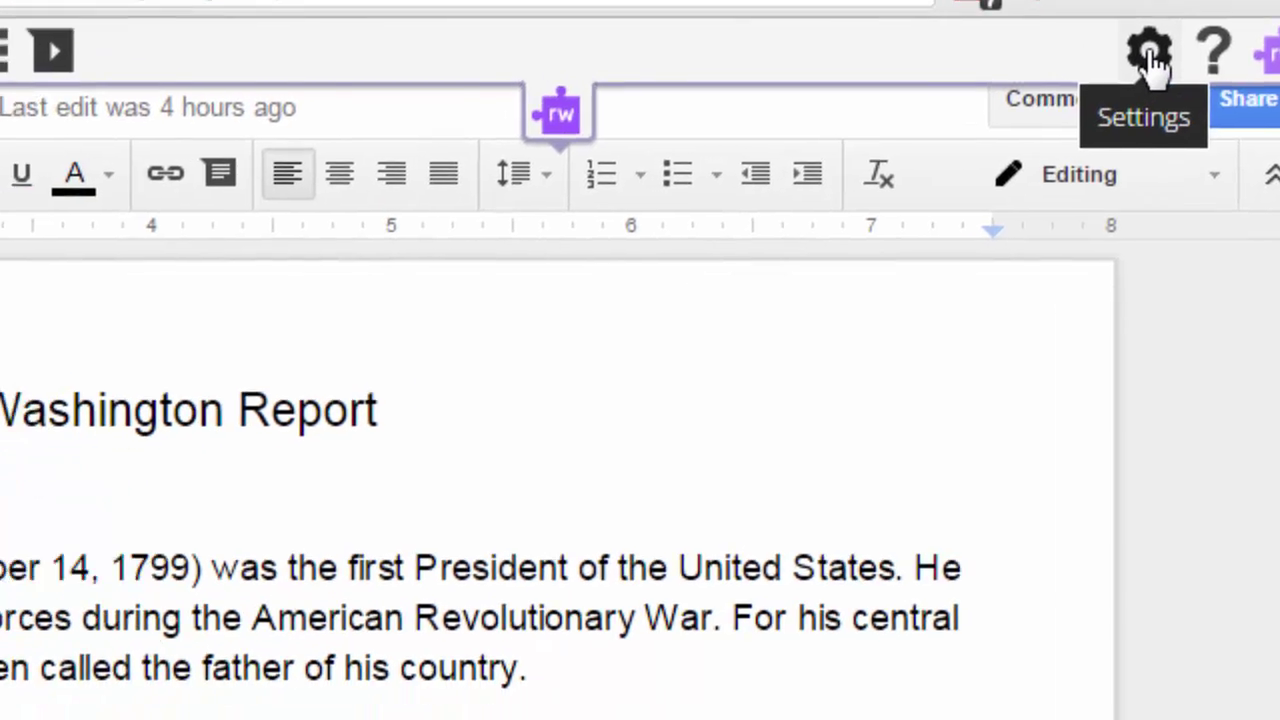
{"action": "left_click", "coordinate": [1038, 110]}
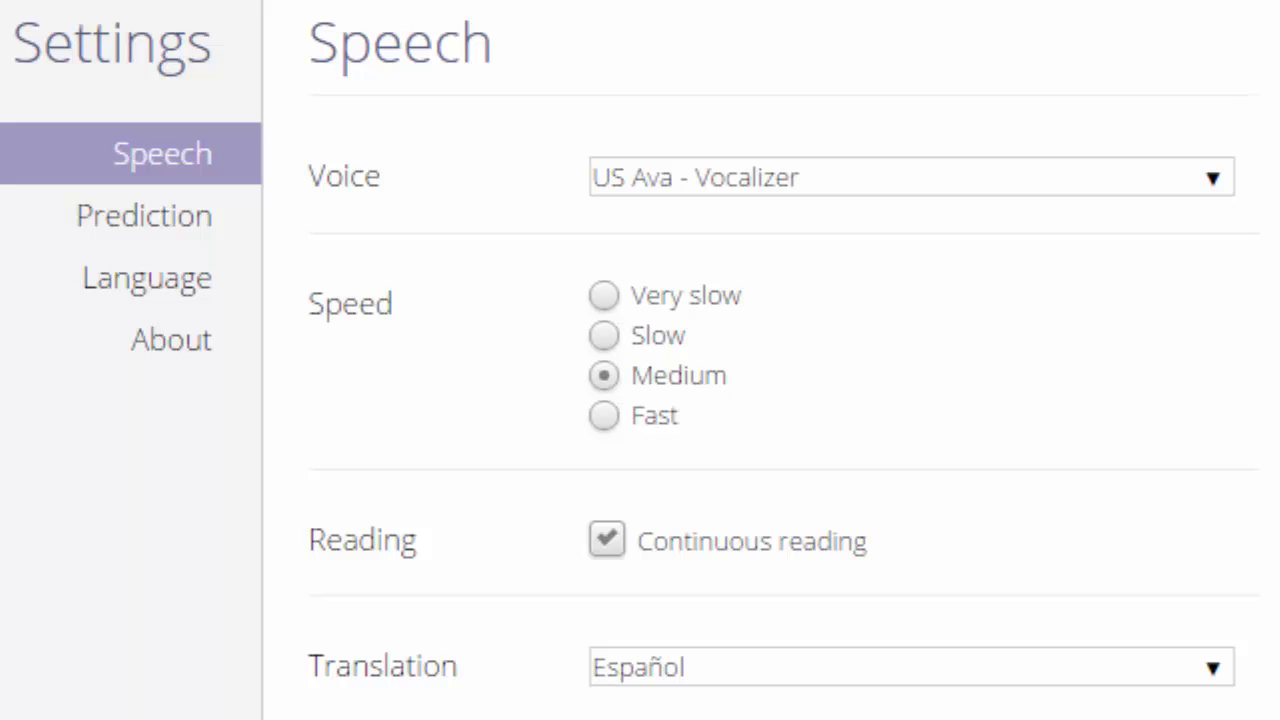
{"action": "left_click", "coordinate": [1212, 180]}
{"action": "left_click_drag", "start_coordinate": [1237, 251], "coordinate": [1246, 200]}
{"action": "left_click", "coordinate": [1262, 176]}
{"action": "key", "text": "Escape"}
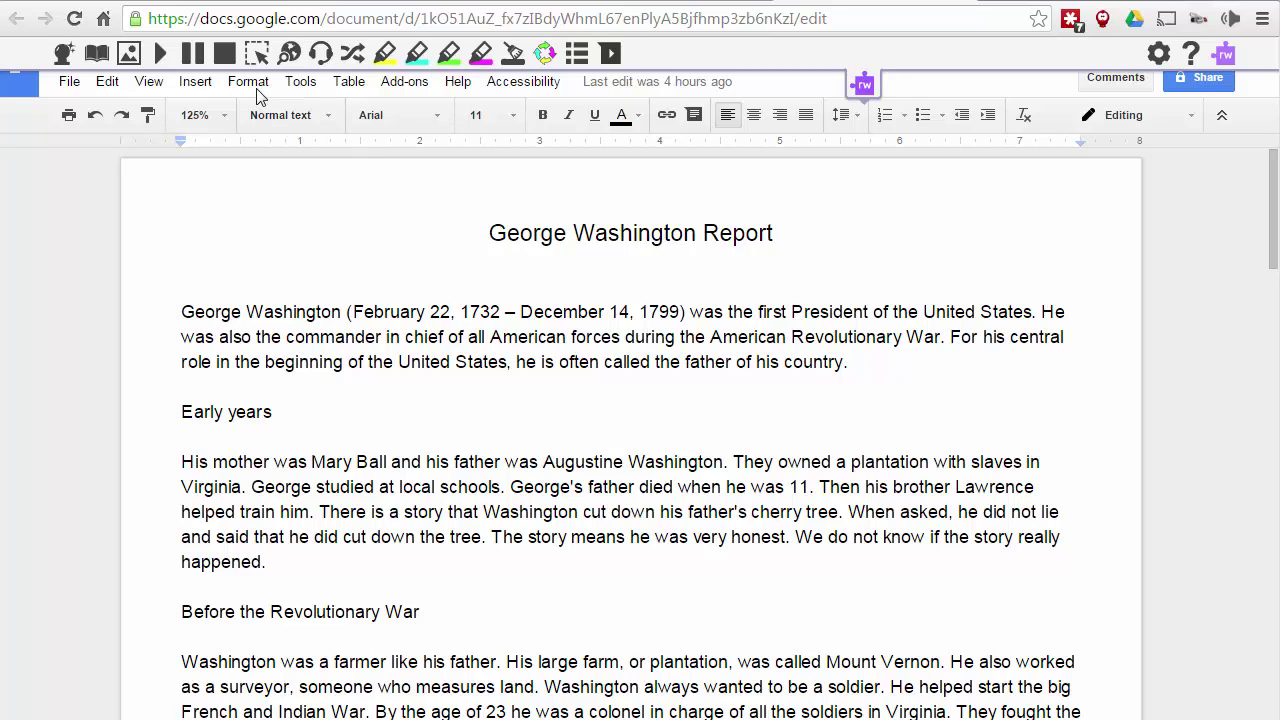
Flip to the blog post and back to the George Washington Report doc.
{"action": "left_click", "coordinate": [730, 5]}
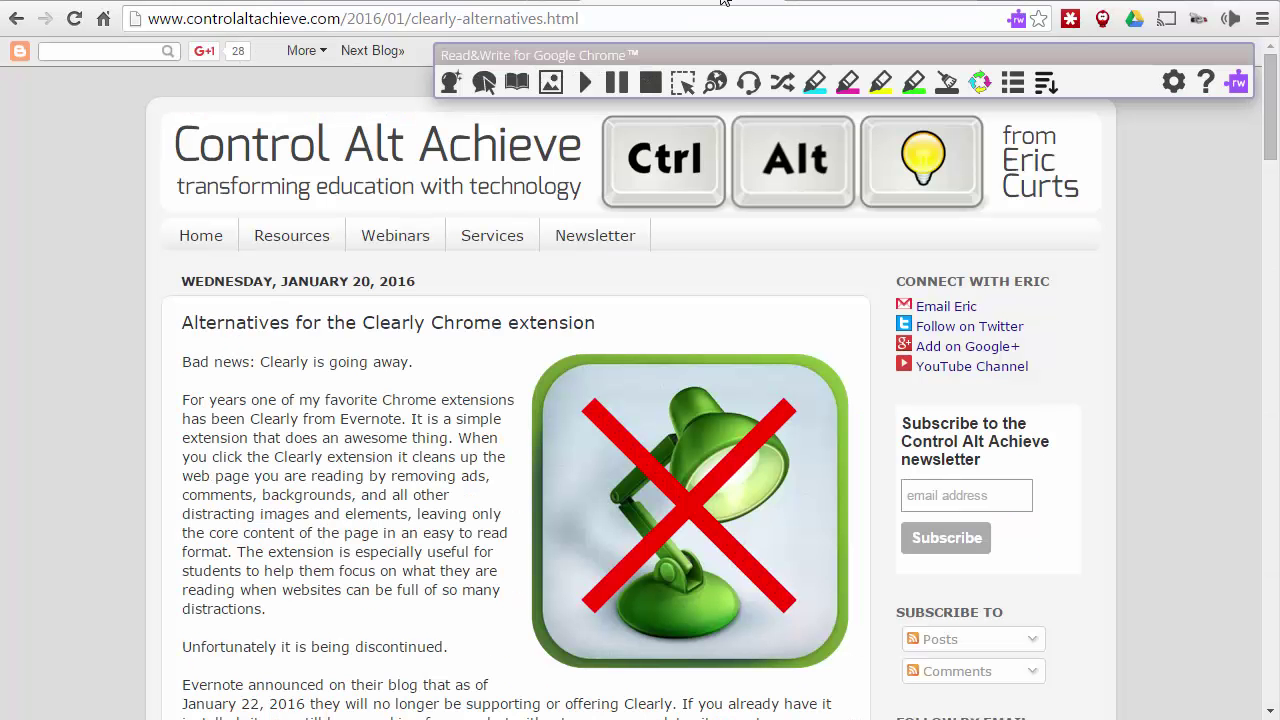
{"action": "left_click", "coordinate": [838, 3]}
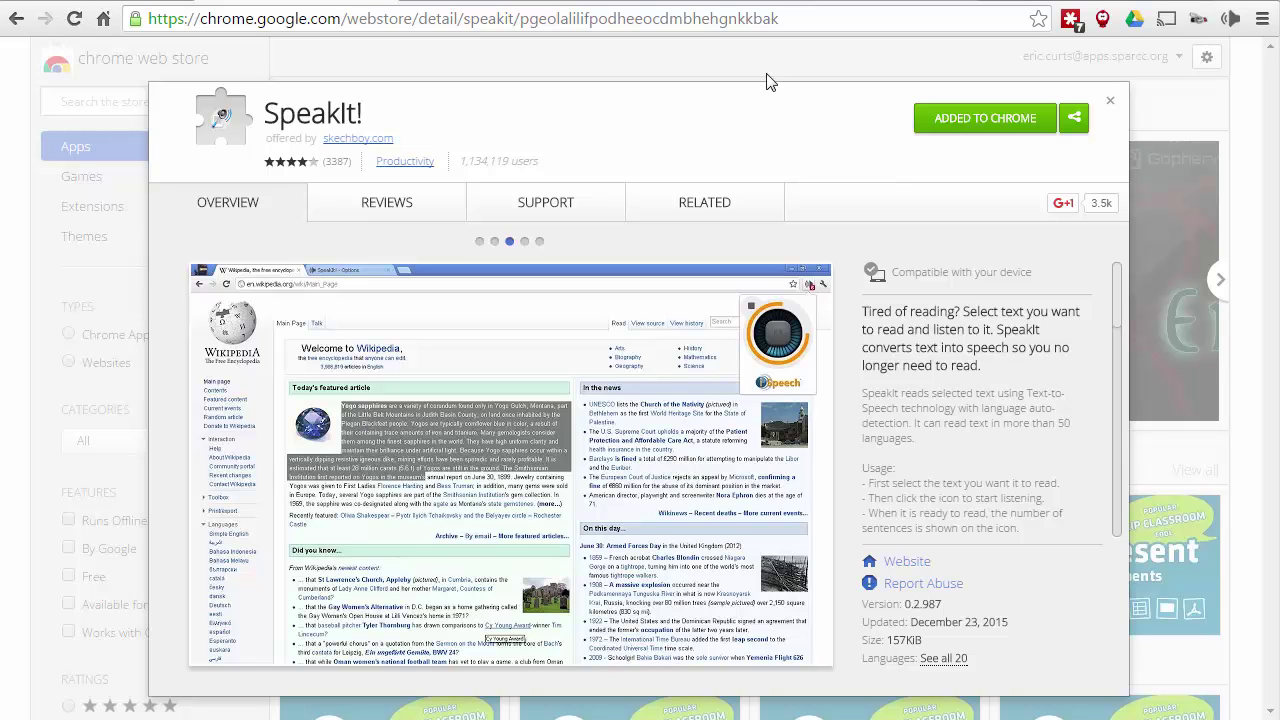
Close the Read&Write toolbar on the Clearly blog post and select the post's title.
{"action": "left_click", "coordinate": [686, 2]}
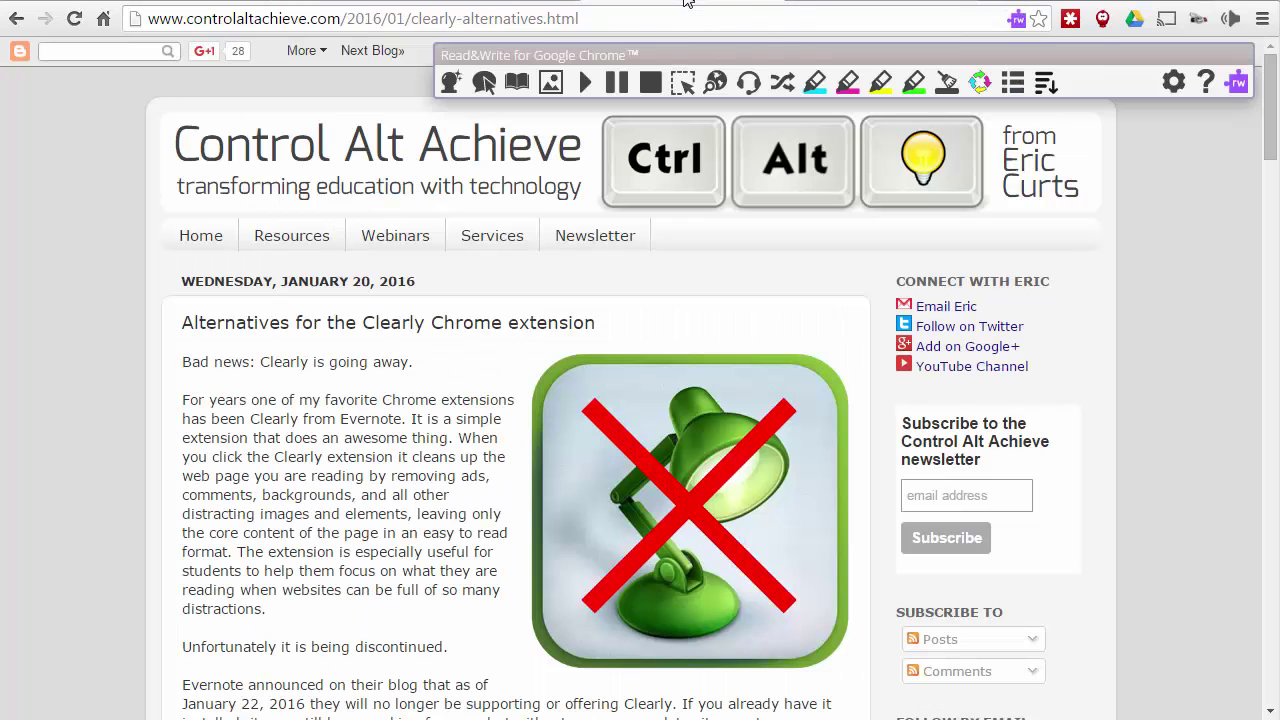
{"action": "left_click", "coordinate": [1017, 20]}
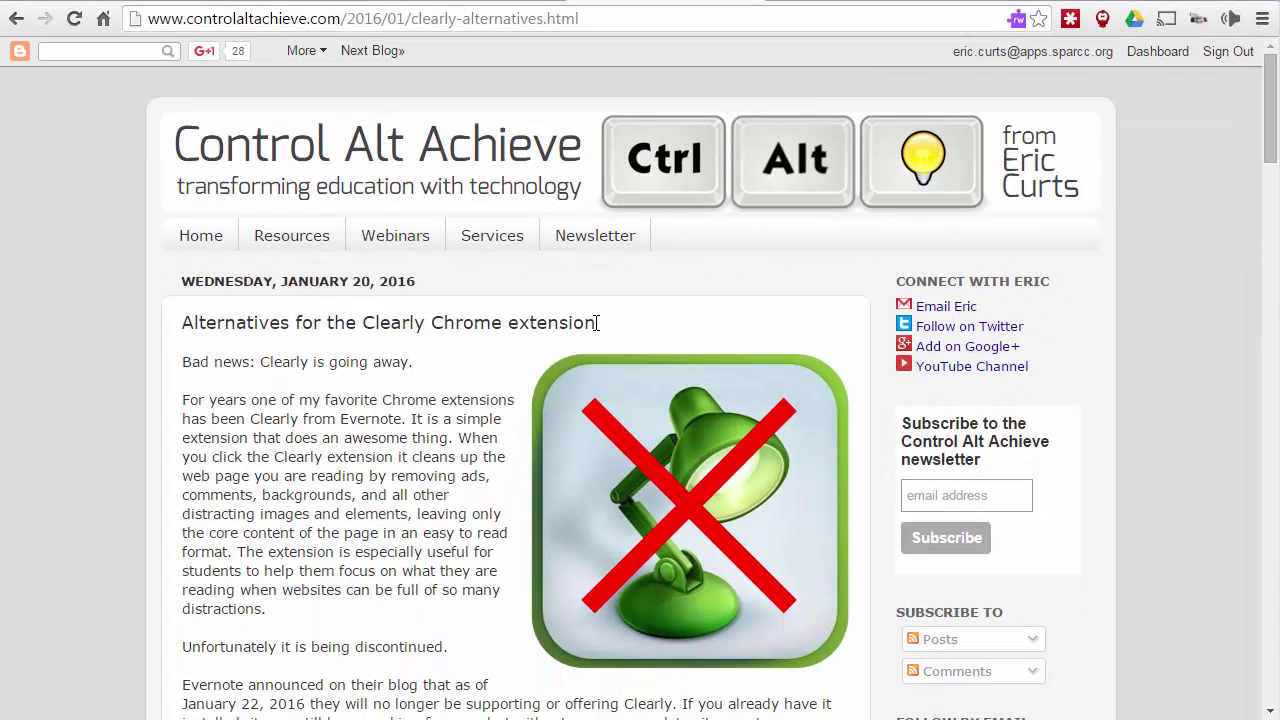
{"action": "left_click_drag", "start_coordinate": [597, 322], "coordinate": [176, 320]}
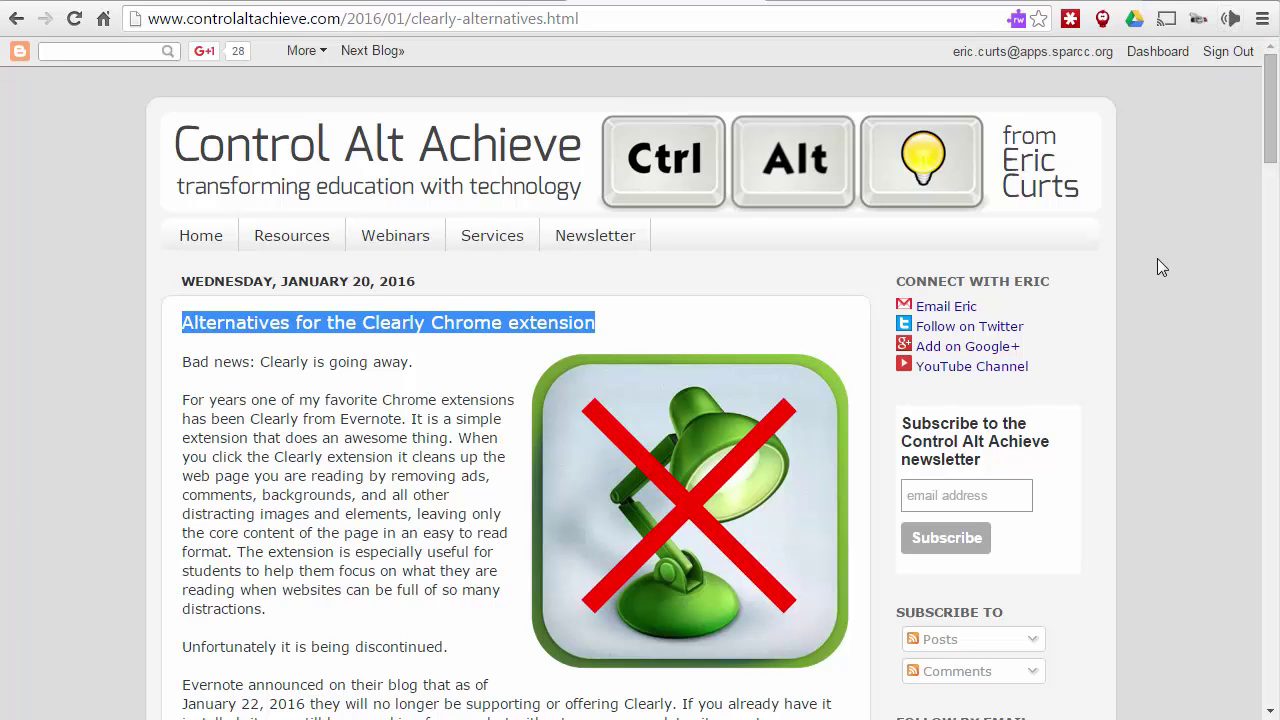
Have SpeakIt! read the selected blog title aloud from the right-click menu, then clear the selection.
{"action": "left_click", "coordinate": [1231, 18]}
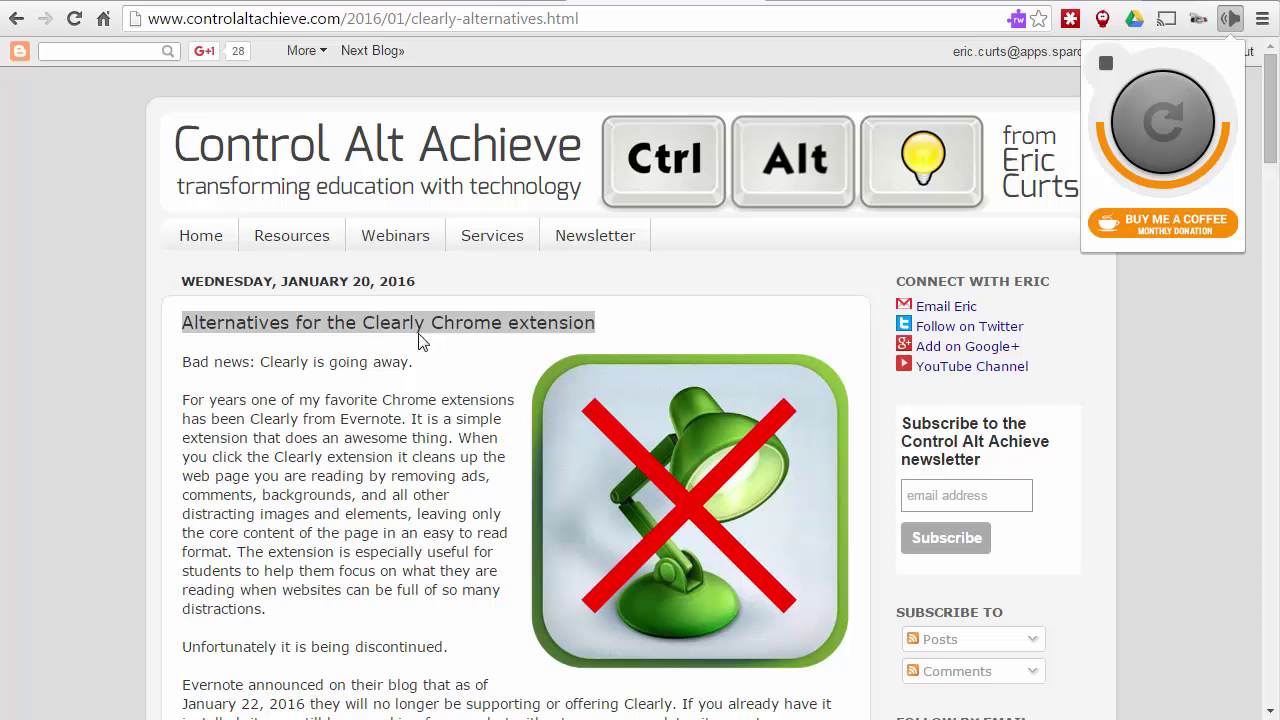
{"action": "right_click", "coordinate": [368, 324]}
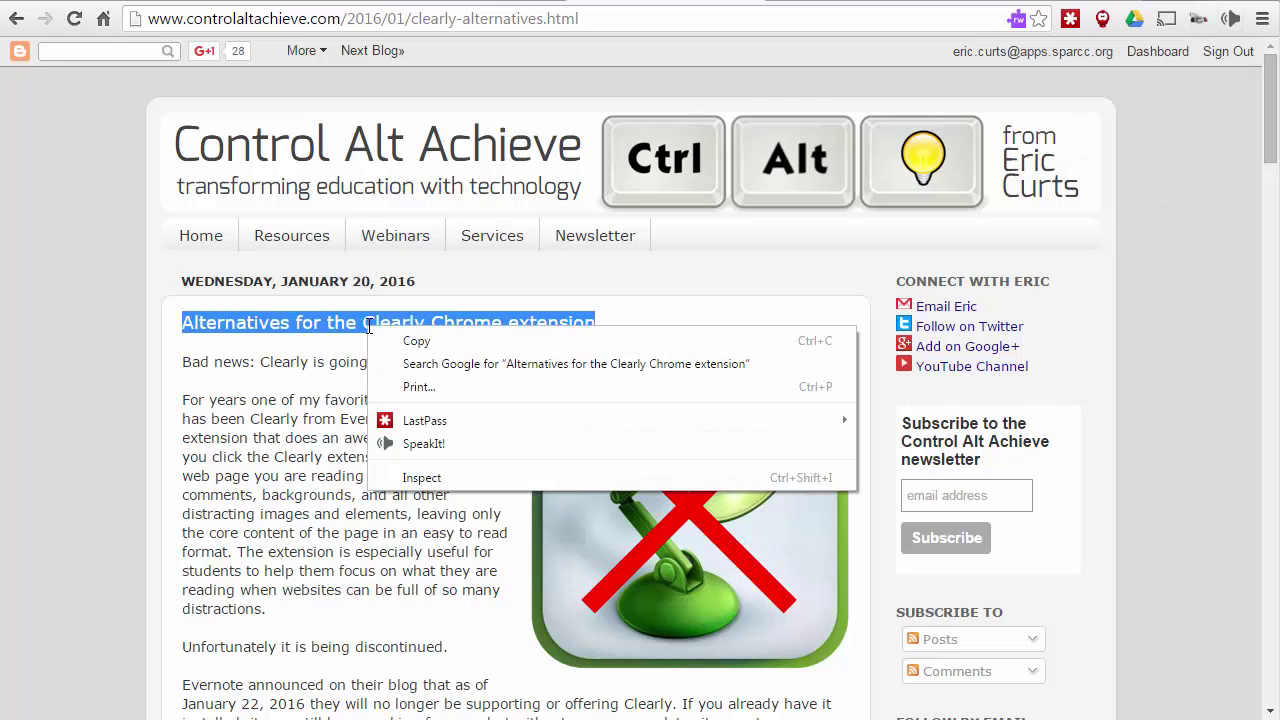
{"action": "left_click", "coordinate": [476, 453]}
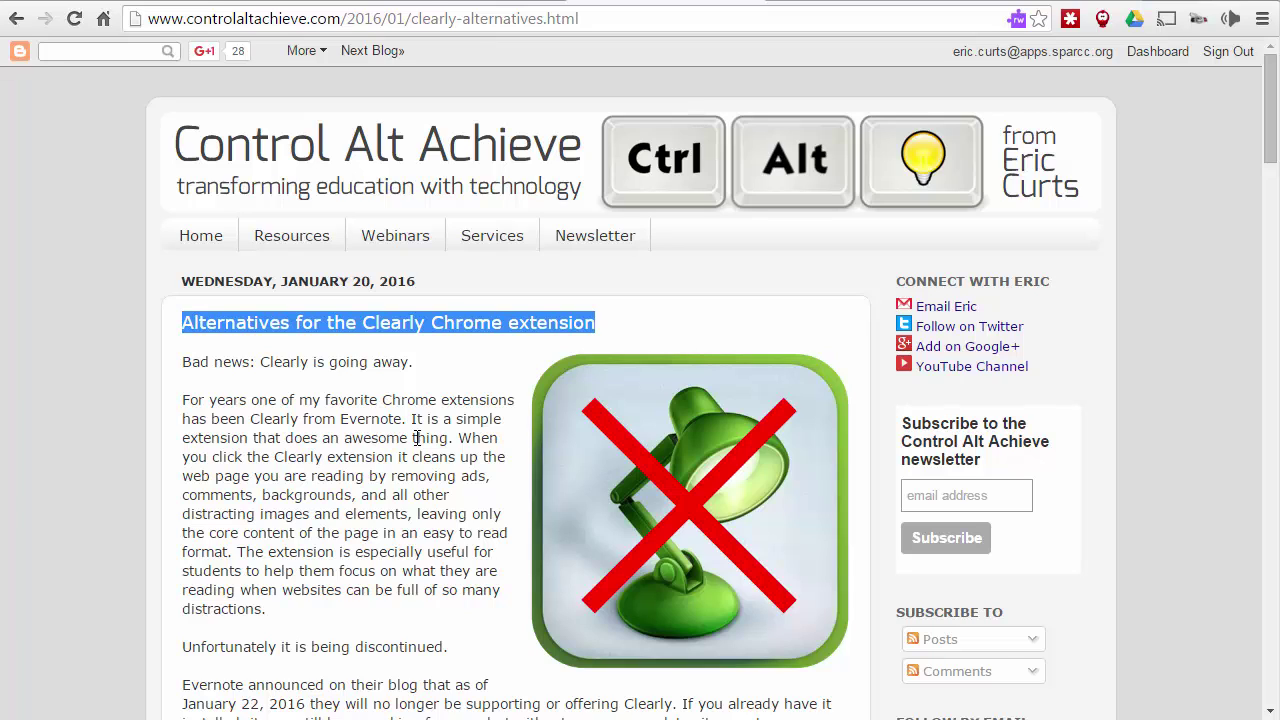
{"action": "left_click", "coordinate": [477, 380]}
Collapse the Read&Write toolbar on the Washington doc and go back to the blog post.
{"action": "left_click", "coordinate": [840, 3]}
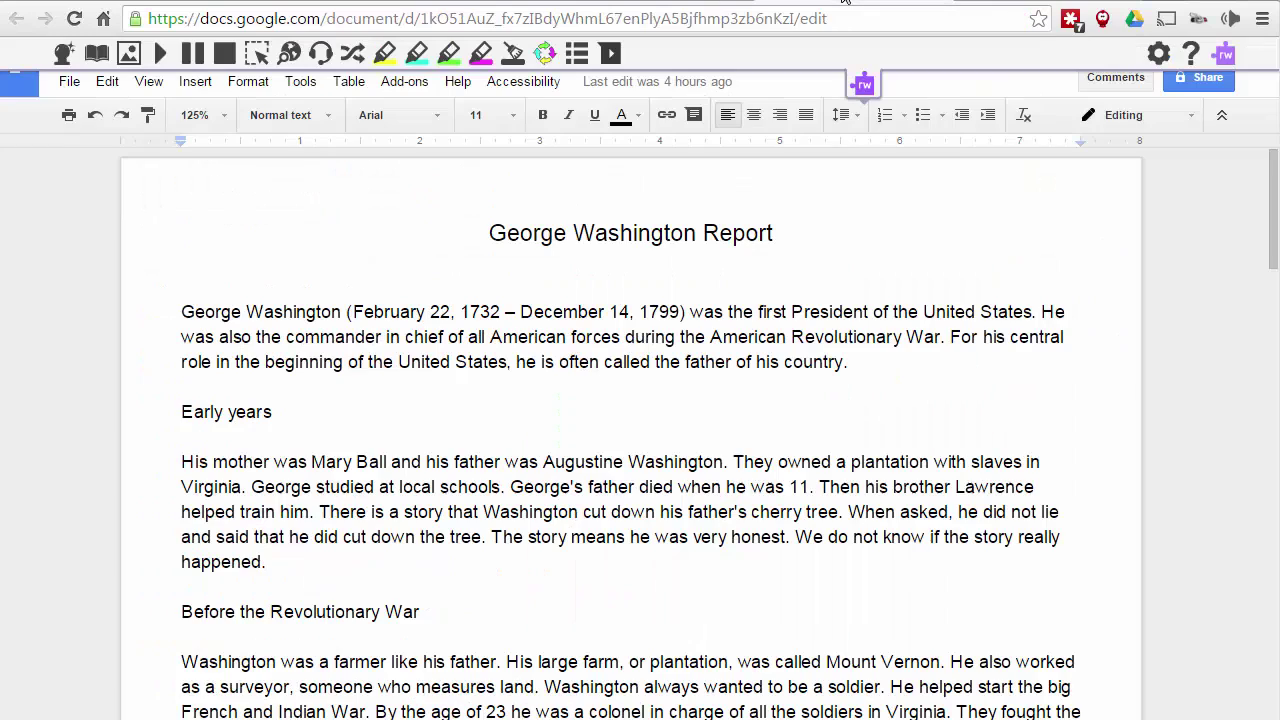
{"action": "left_click", "coordinate": [864, 84]}
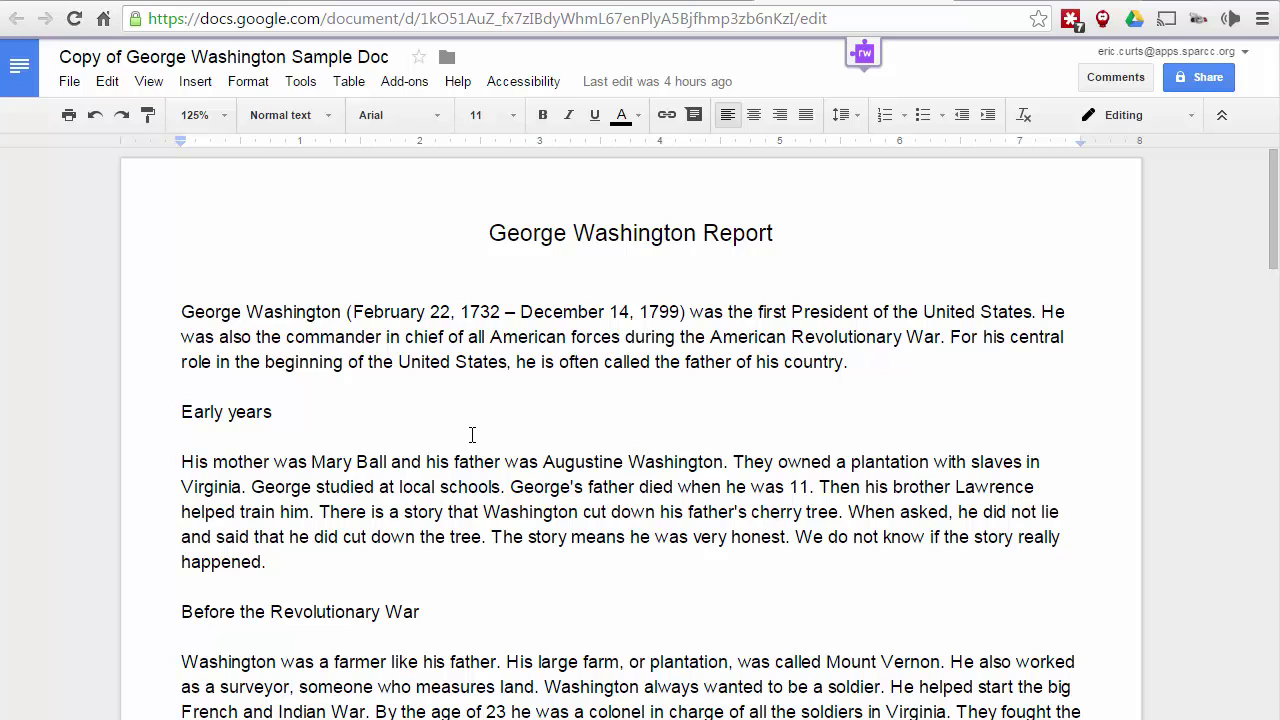
{"action": "left_click", "coordinate": [690, 3]}
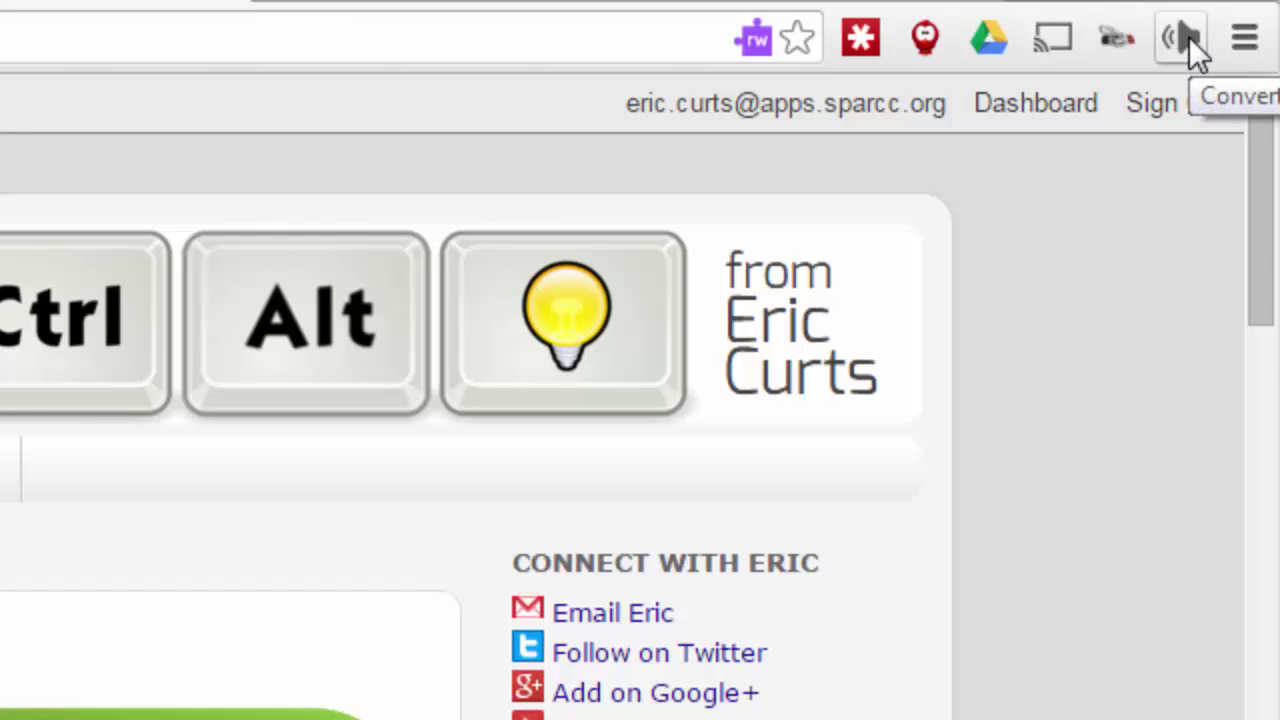
Browse SpeakIt!'s engine and voice lists in Options, keeping iSpeech with US English Female.
{"action": "right_click", "coordinate": [1189, 37]}
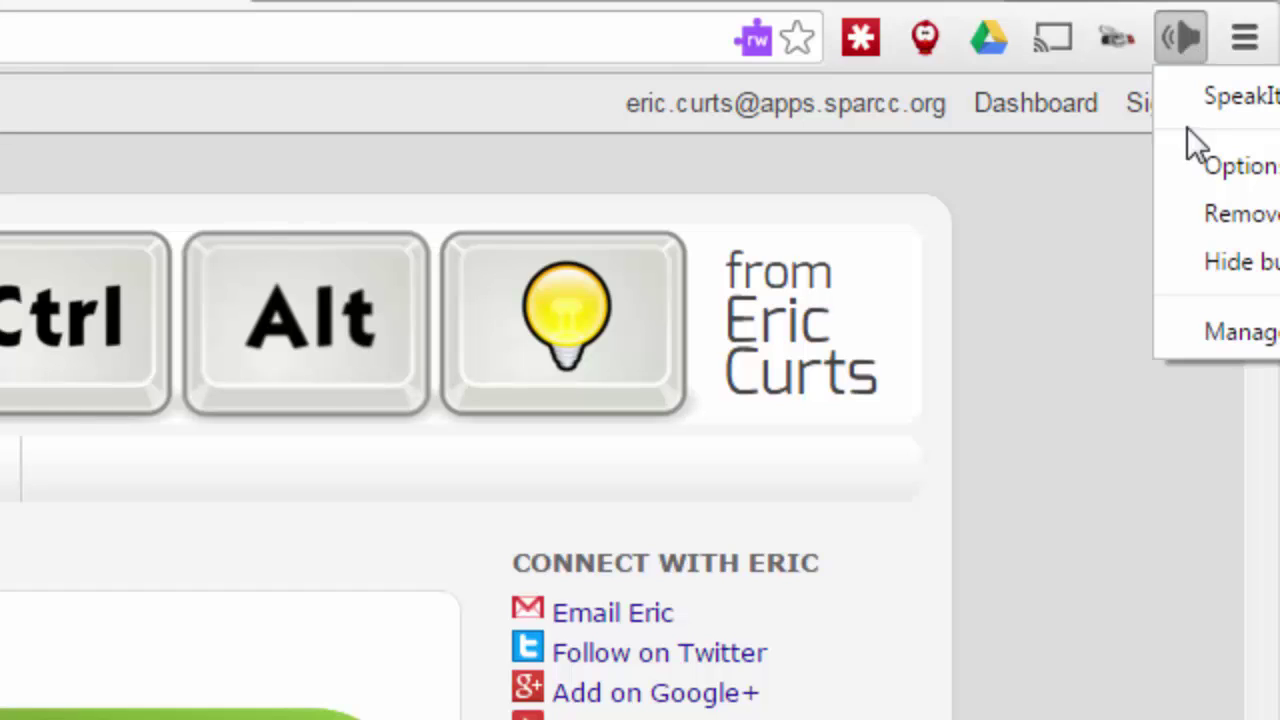
{"action": "left_click", "coordinate": [1196, 163]}
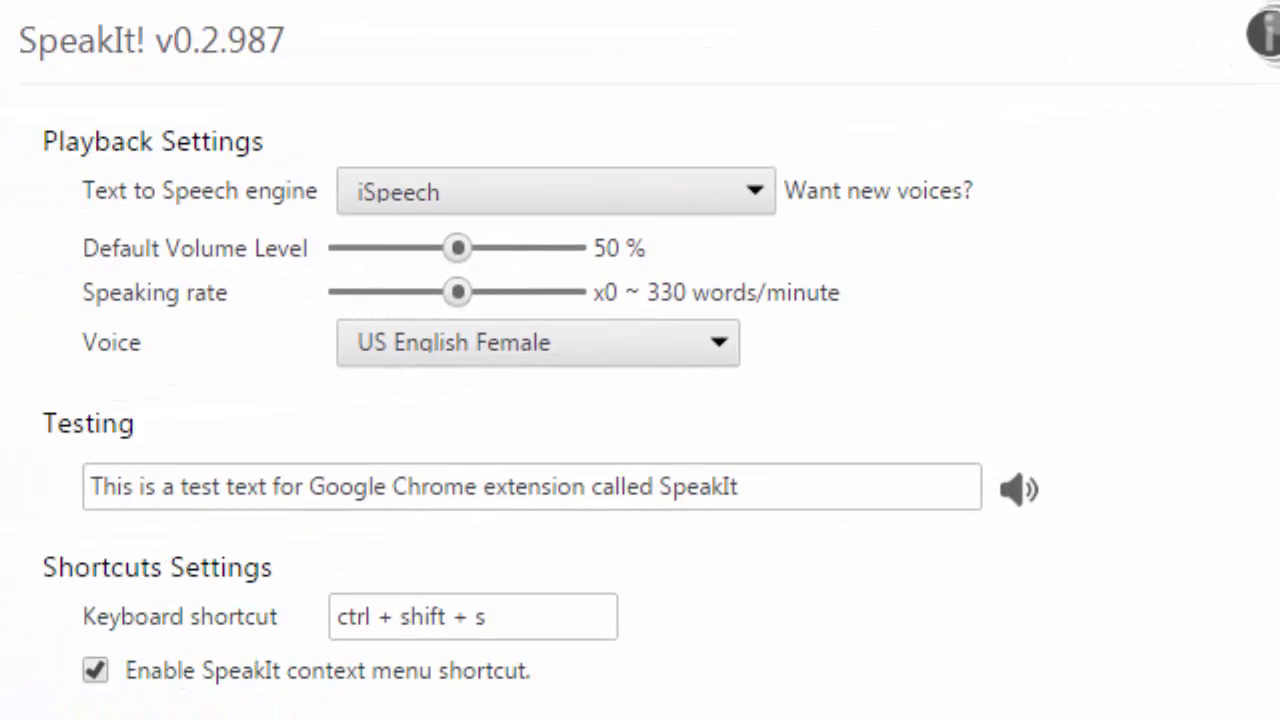
{"action": "left_click", "coordinate": [763, 195]}
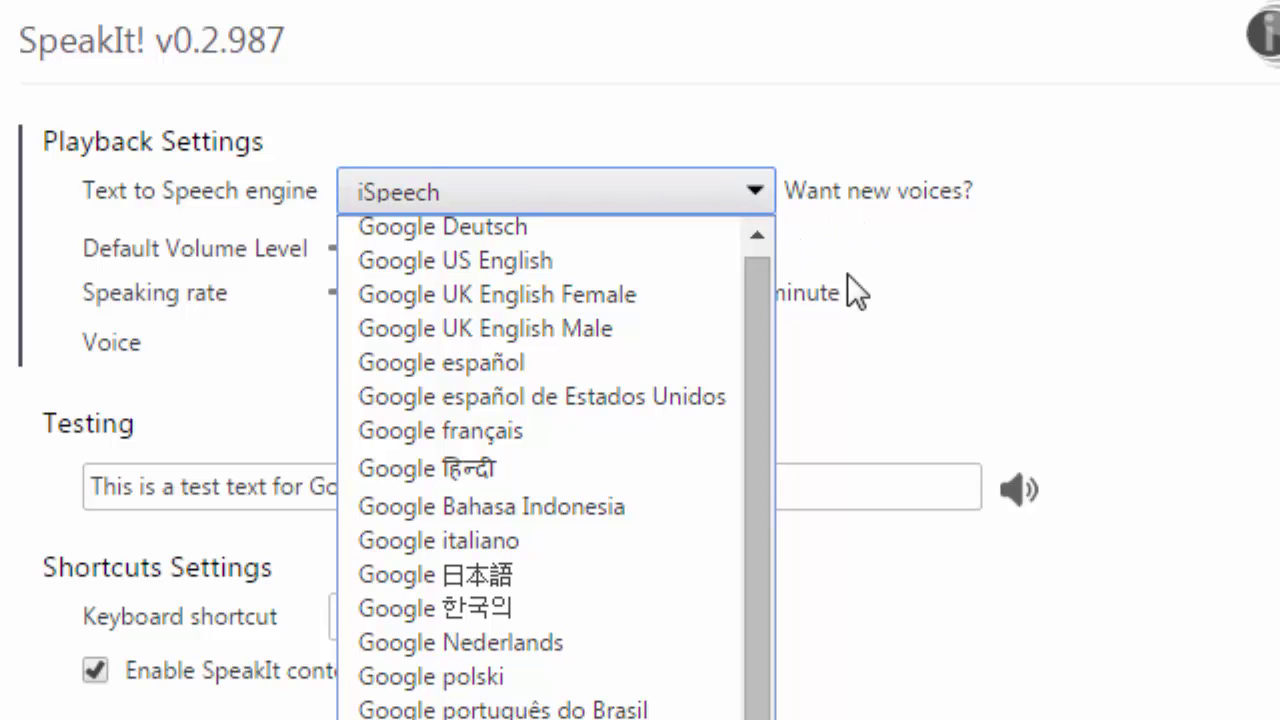
{"action": "left_click", "coordinate": [997, 240]}
{"action": "left_click", "coordinate": [715, 343]}
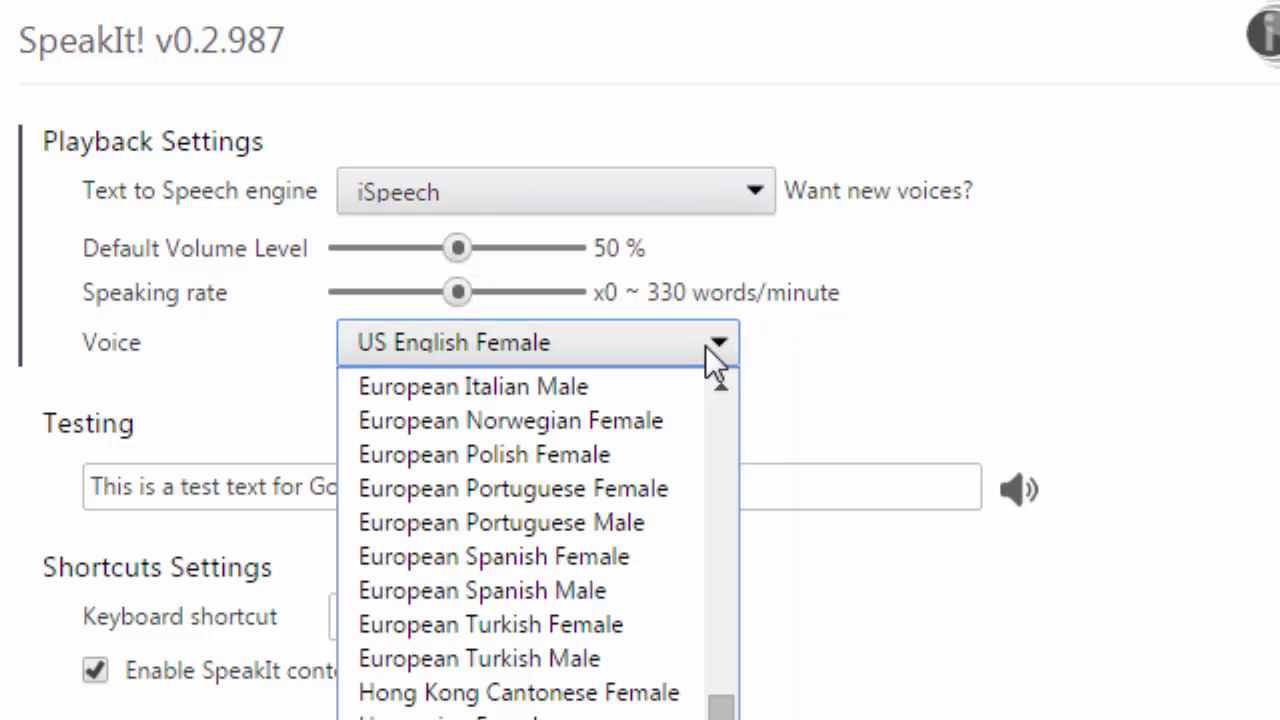
{"action": "key", "text": "h"}
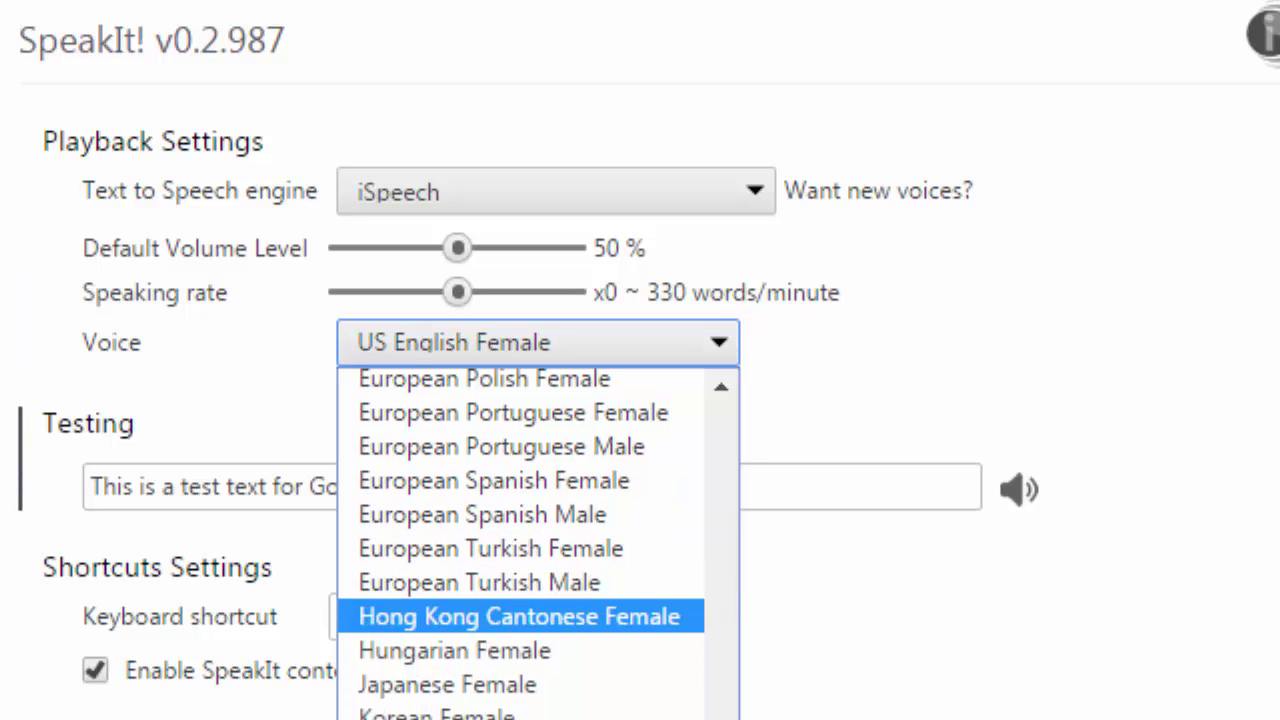
{"action": "left_click", "coordinate": [979, 366]}
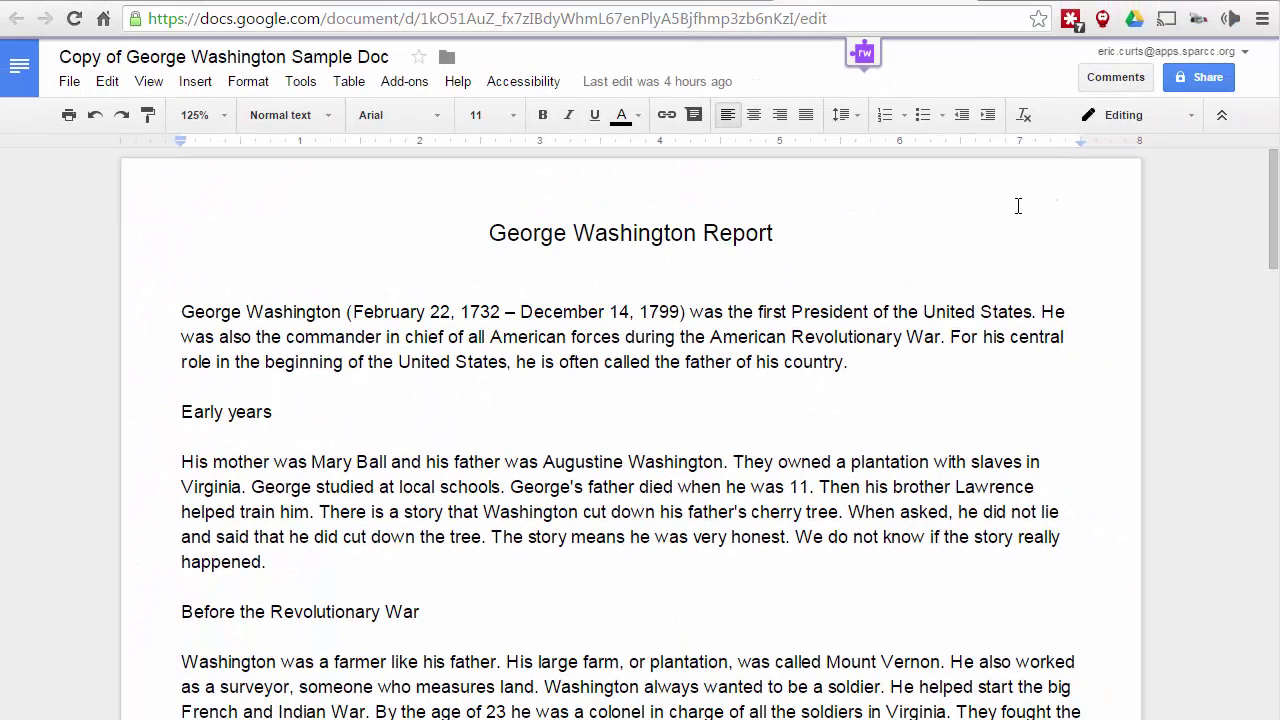
Move from the blog post to the Announcify listing in the Chrome Web Store.
{"action": "left_click", "coordinate": [667, 3]}
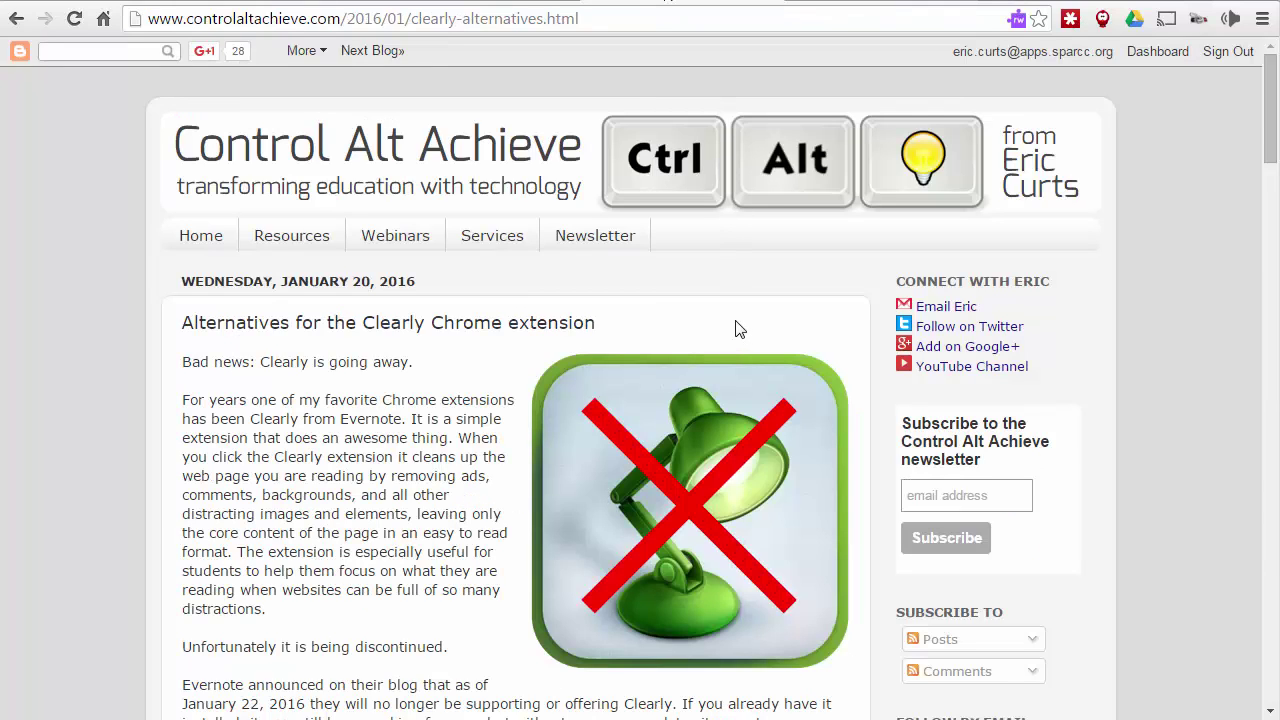
{"action": "left_click", "coordinate": [450, 3]}
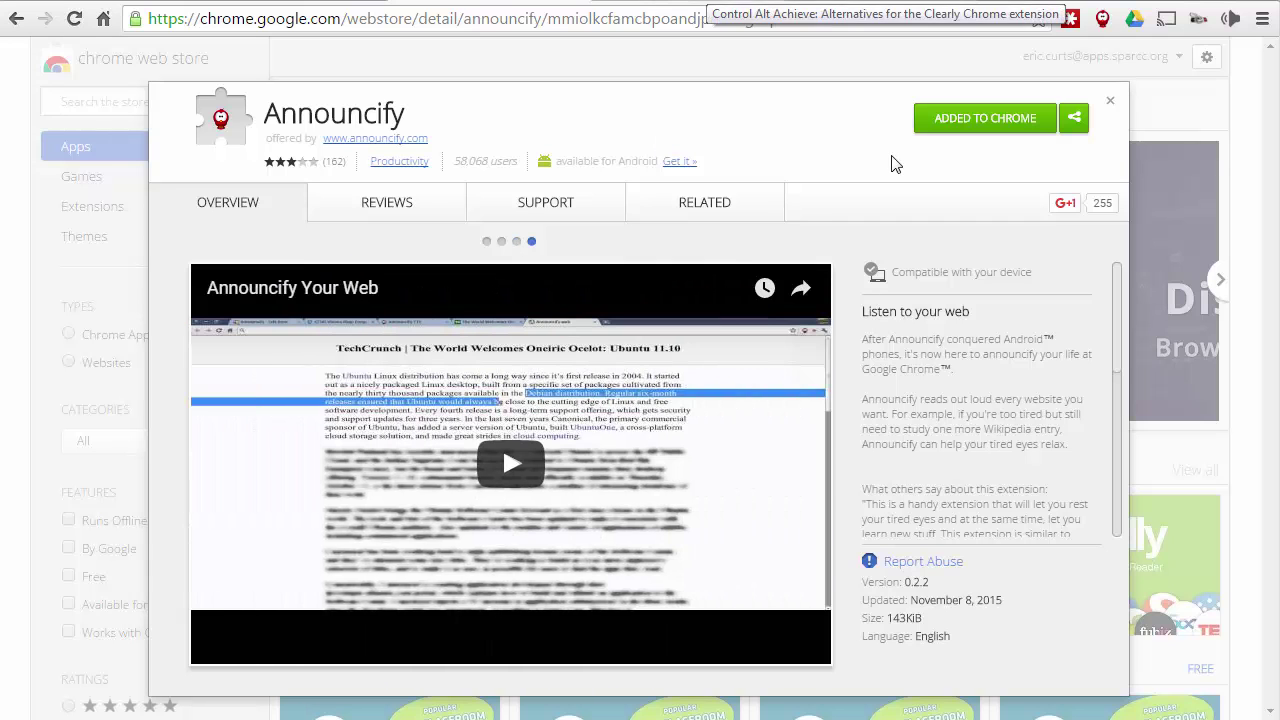
Have Announcify read the Clearly-alternatives post aloud in reader view, then exit to the blog.
{"action": "key", "text": "ctrl+Tab"}
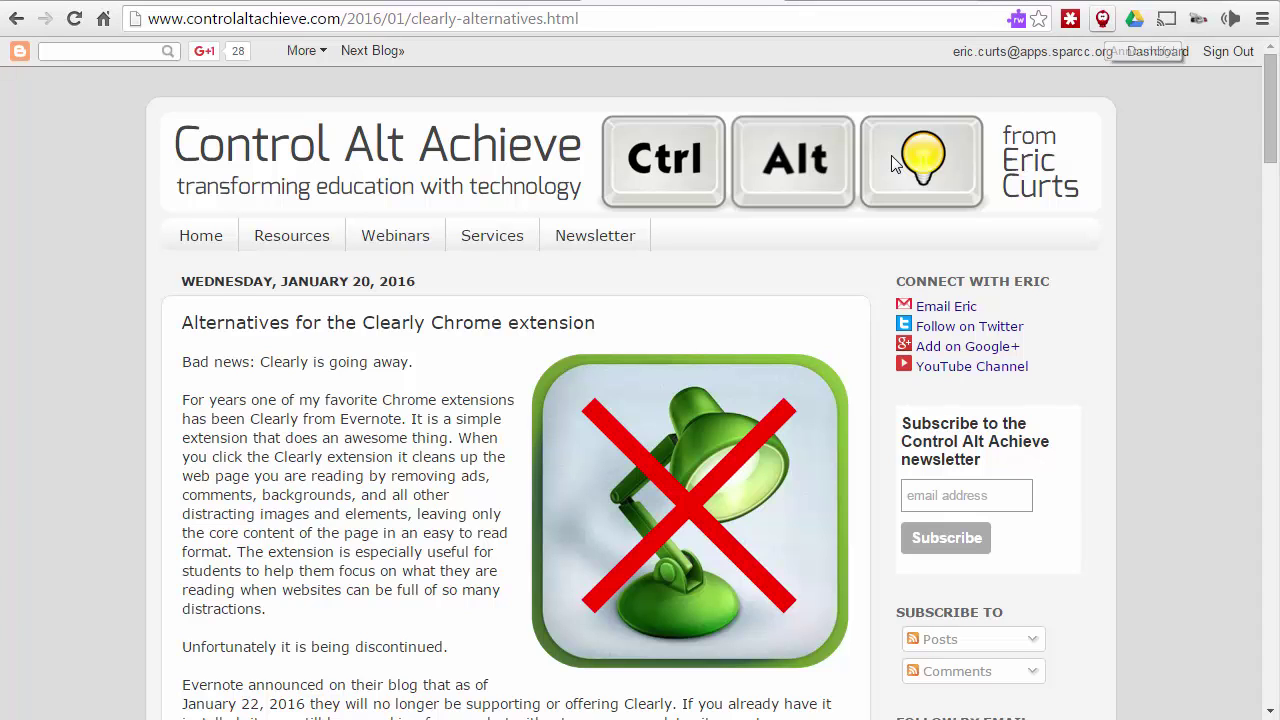
{"action": "key", "text": "alt+a"}
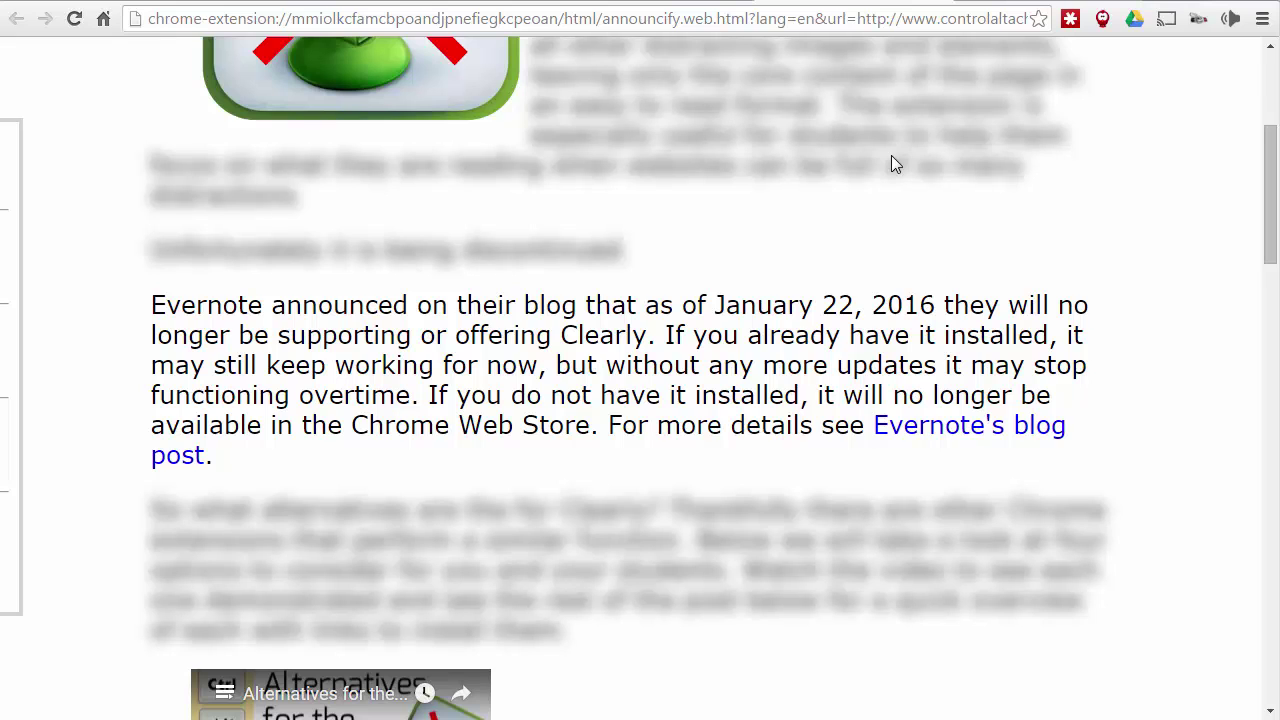
{"action": "key", "text": "Escape"}
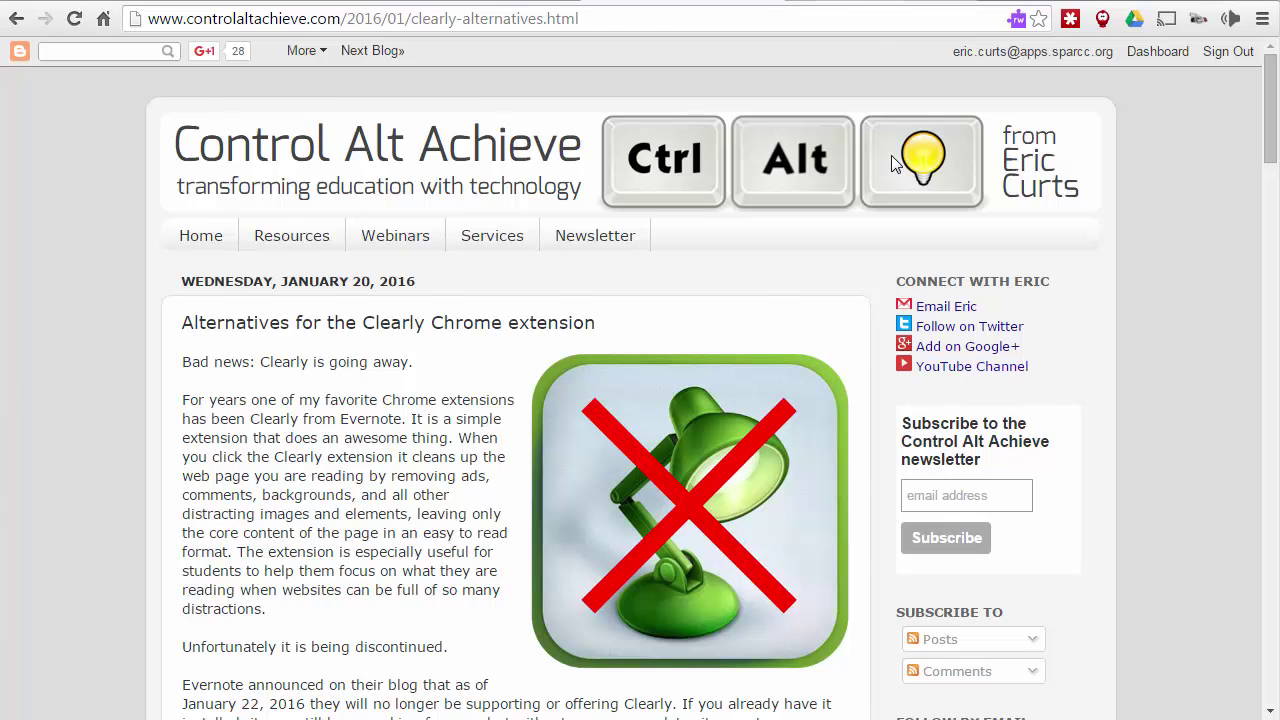
Translate the George Washington Sample Doc into French as a new copy.
{"action": "key", "text": "ctrl+Tab"}
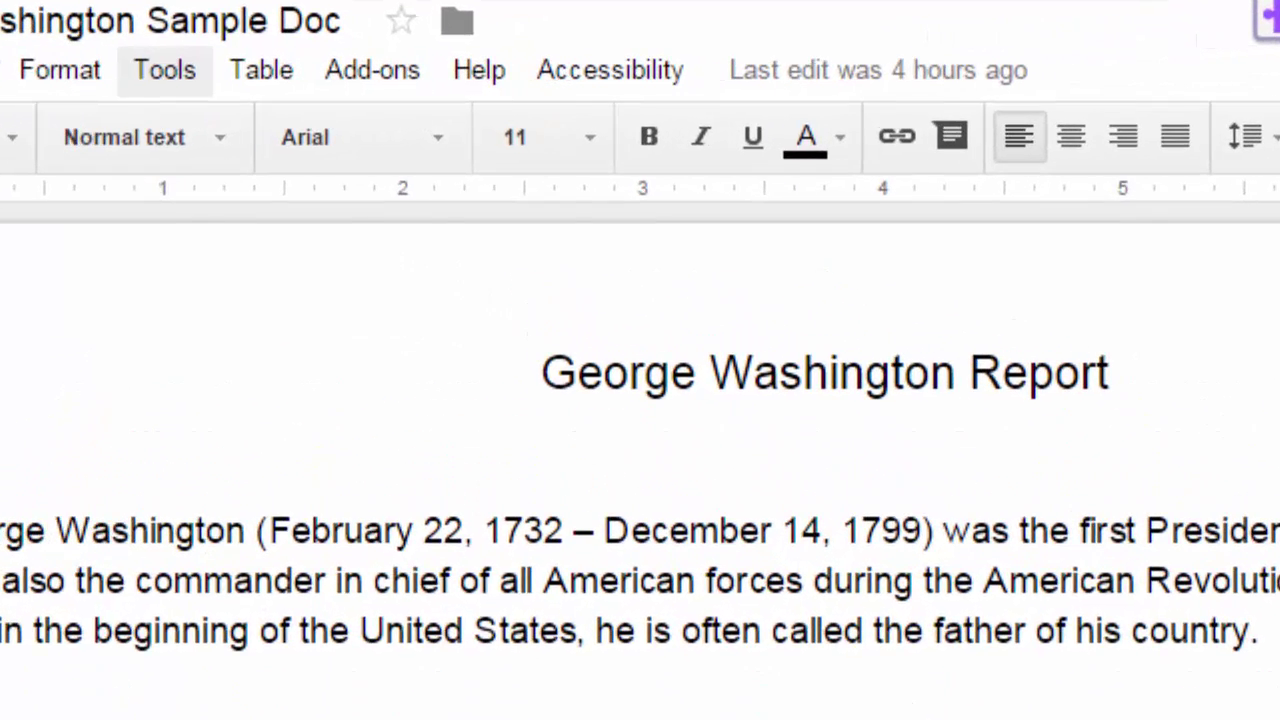
{"action": "left_click", "coordinate": [165, 70]}
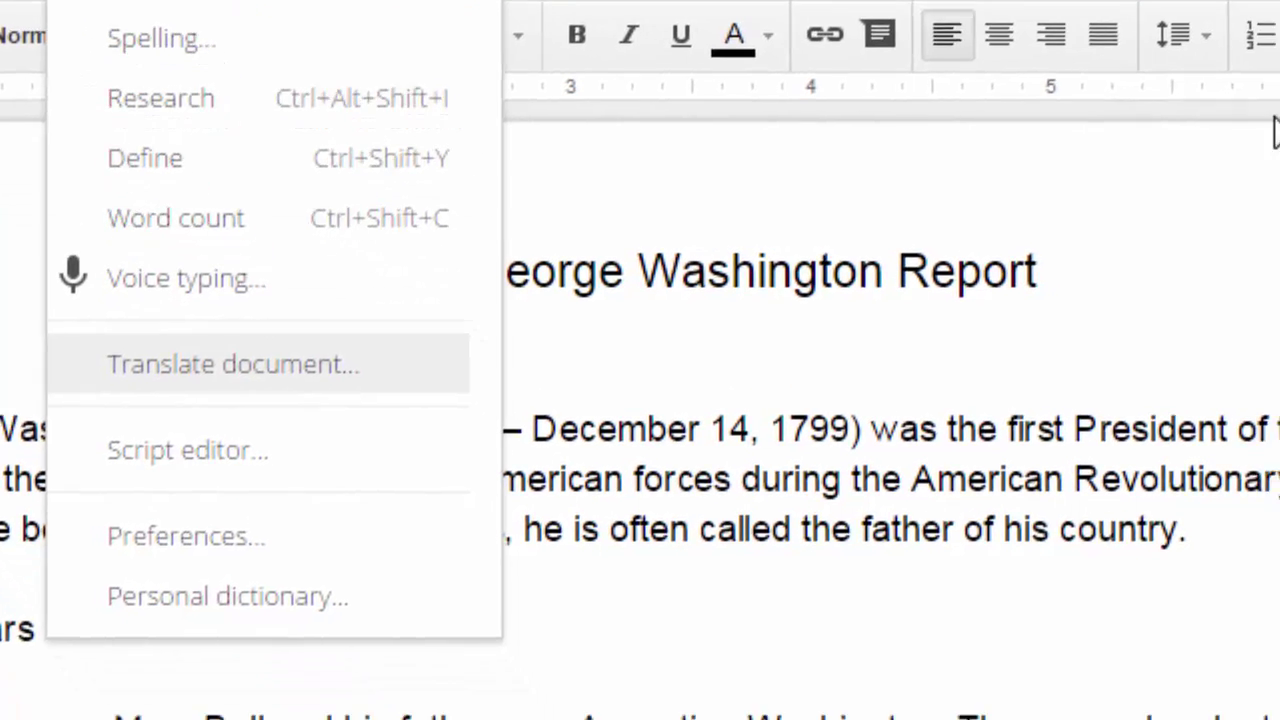
{"action": "left_click", "coordinate": [263, 463]}
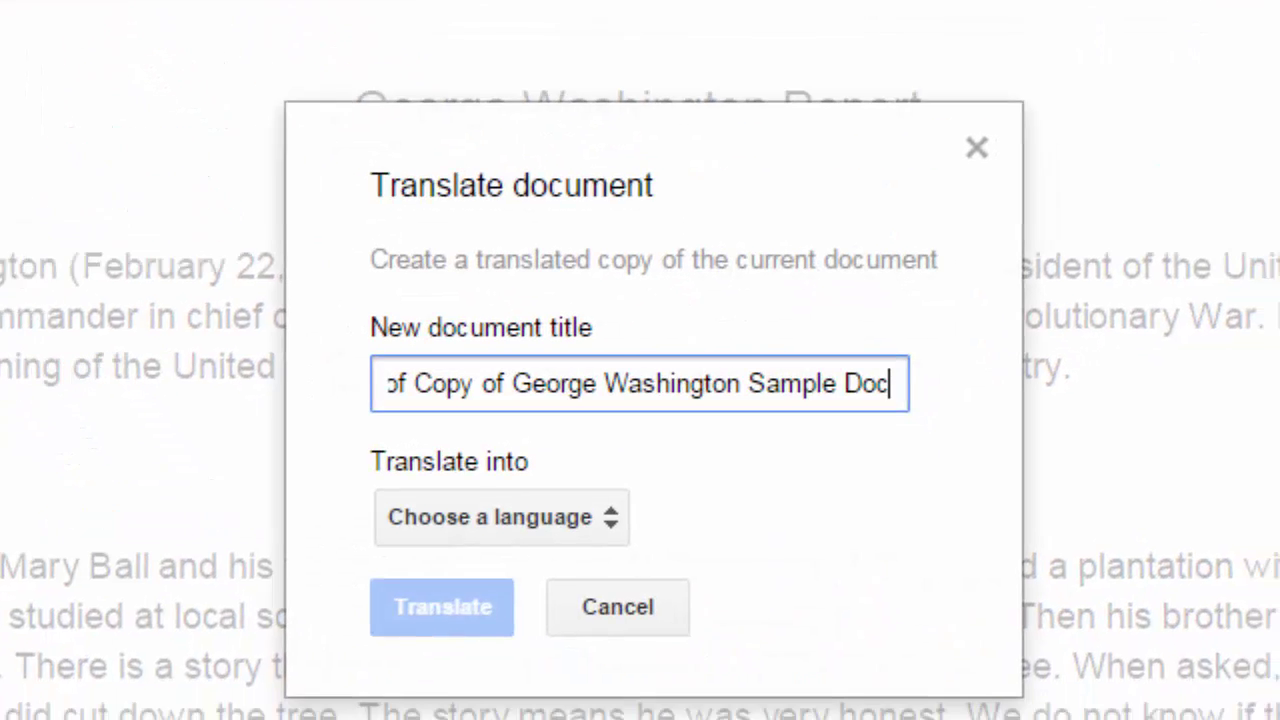
{"action": "left_click", "coordinate": [508, 527]}
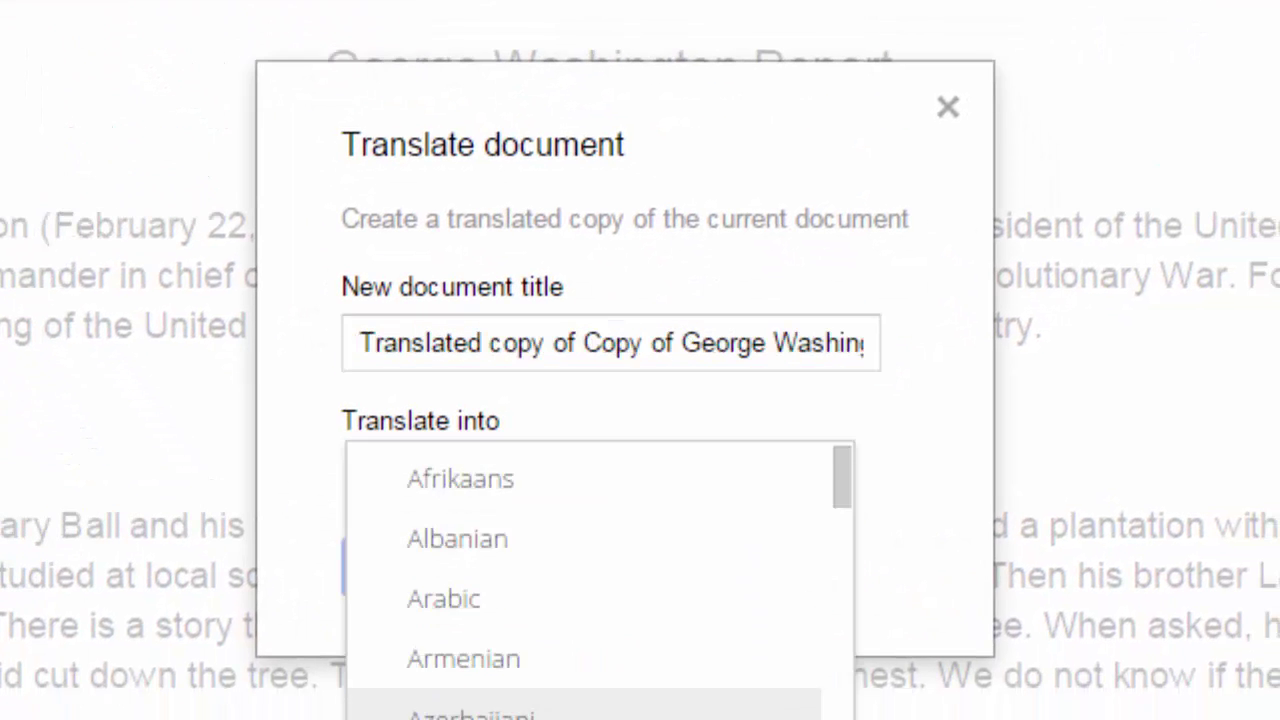
{"action": "scroll", "coordinate": [580, 700], "scroll_direction": "down", "scroll_amount": 10}
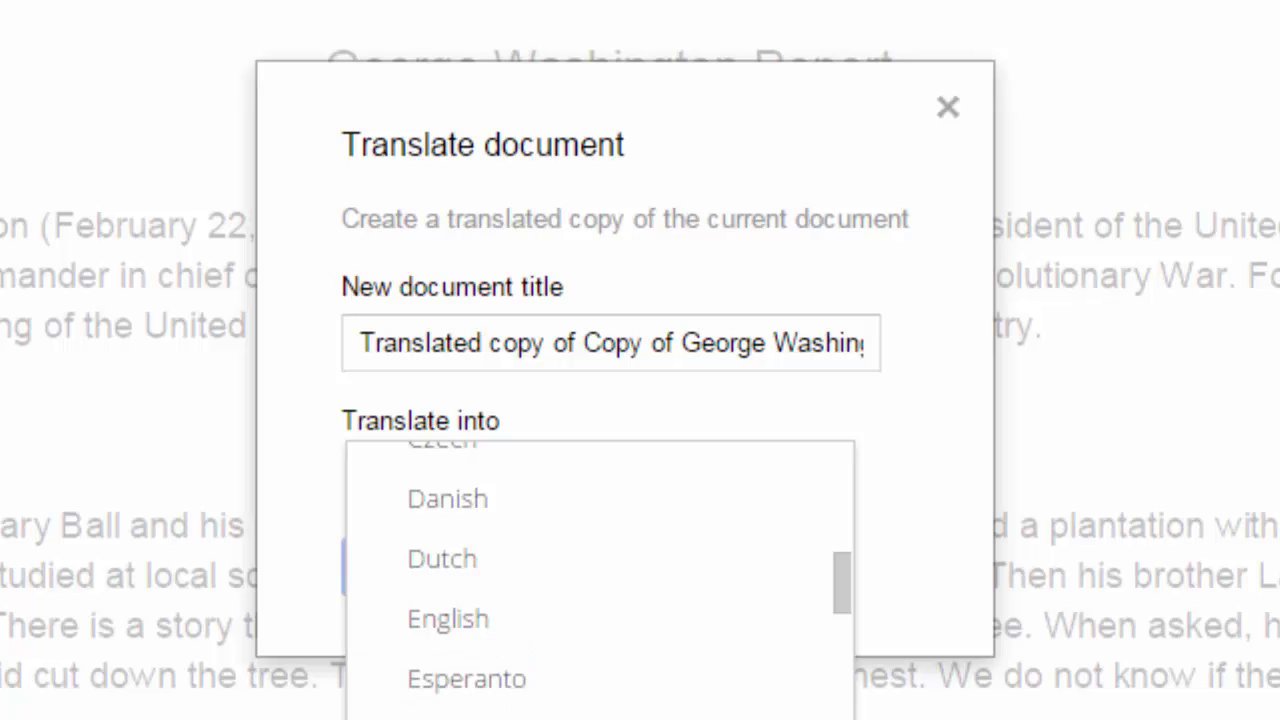
{"action": "left_click", "coordinate": [450, 710]}
{"action": "key", "text": "Return"}
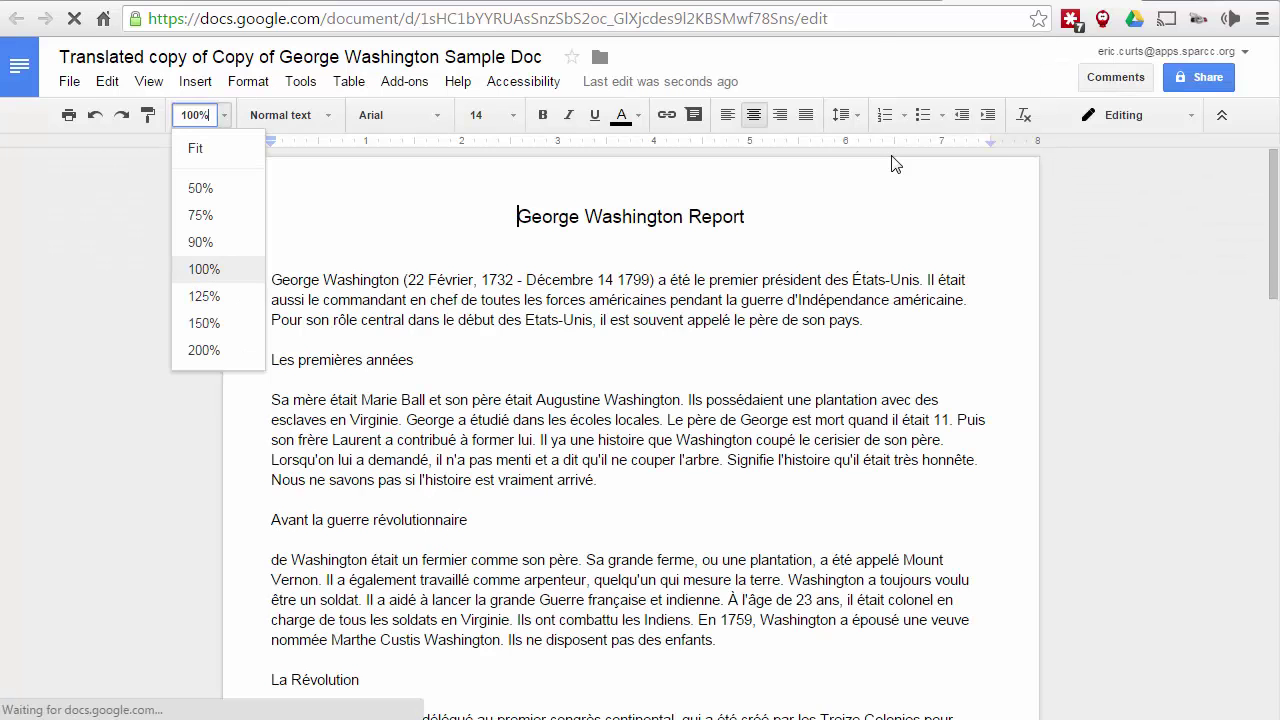
Zoom the French copy to 125% and set the Read&Write voice to French Audrey - Vocalizer.
{"action": "key", "text": "Down"}
{"action": "key", "text": "Return"}
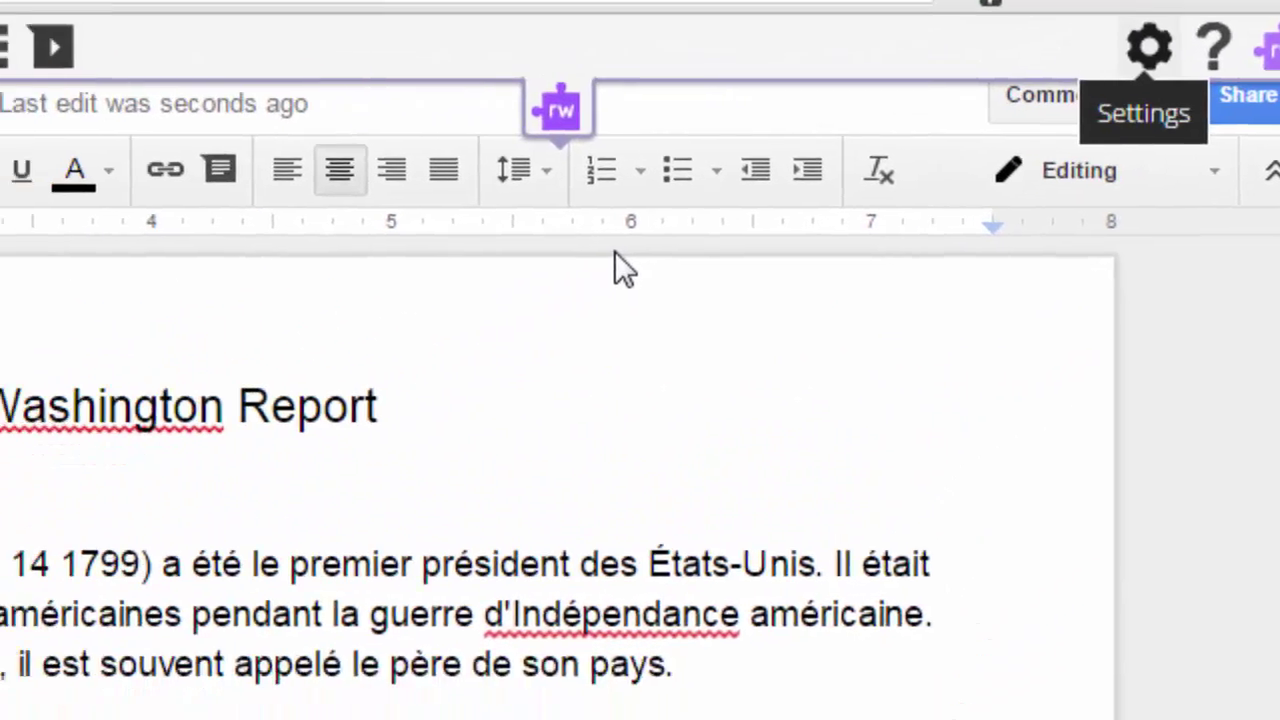
{"action": "left_click", "coordinate": [1050, 100]}
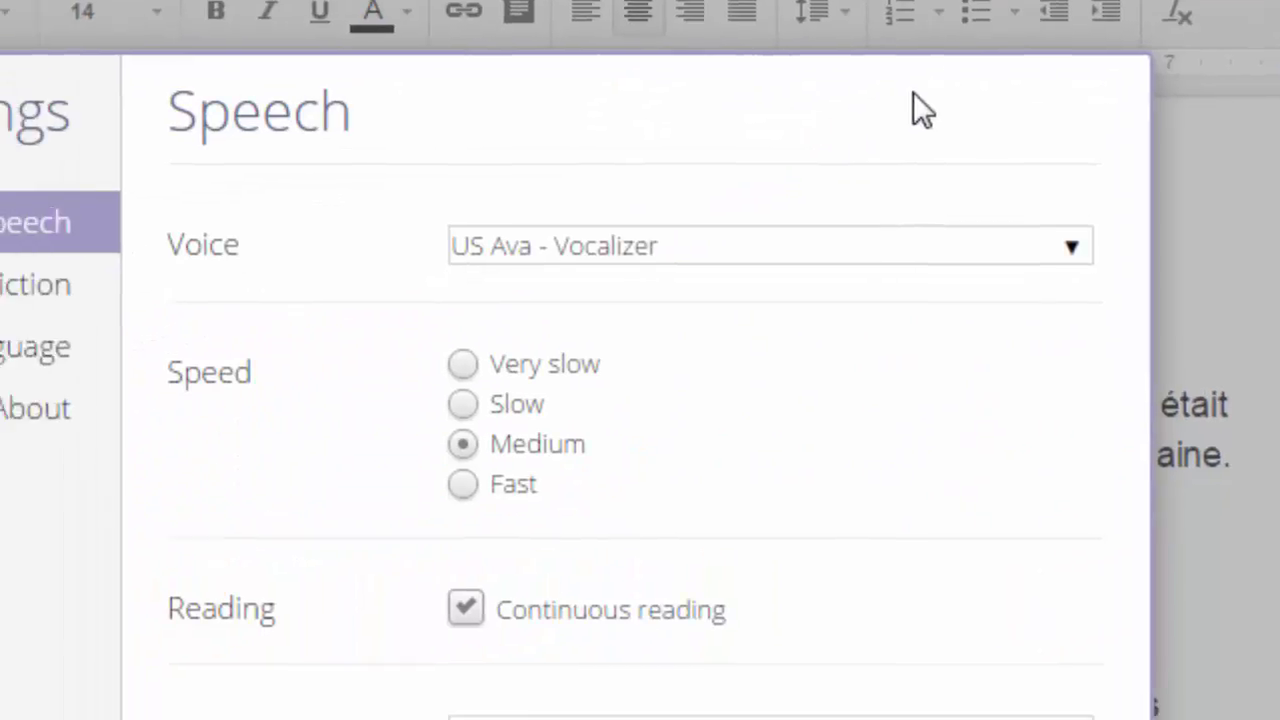
{"action": "key", "text": "alt+Down"}
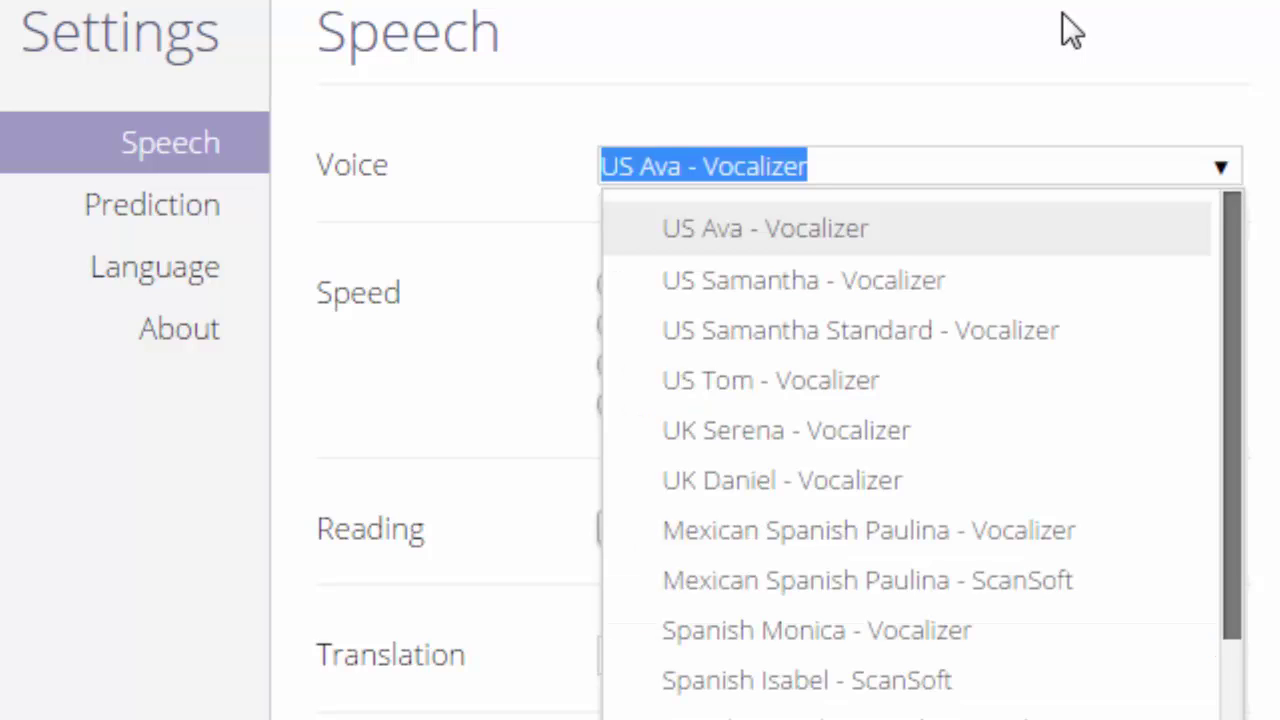
{"action": "key", "text": "Down"}
{"action": "key", "text": "Down"}
{"action": "key", "text": "Down"}
{"action": "key", "text": "Down"}
{"action": "key", "text": "Down"}
{"action": "key", "text": "Down"}
{"action": "key", "text": "Down"}
{"action": "key", "text": "Down"}
{"action": "key", "text": "Down"}
{"action": "key", "text": "Down"}
{"action": "key", "text": "Down"}
{"action": "key", "text": "Down"}
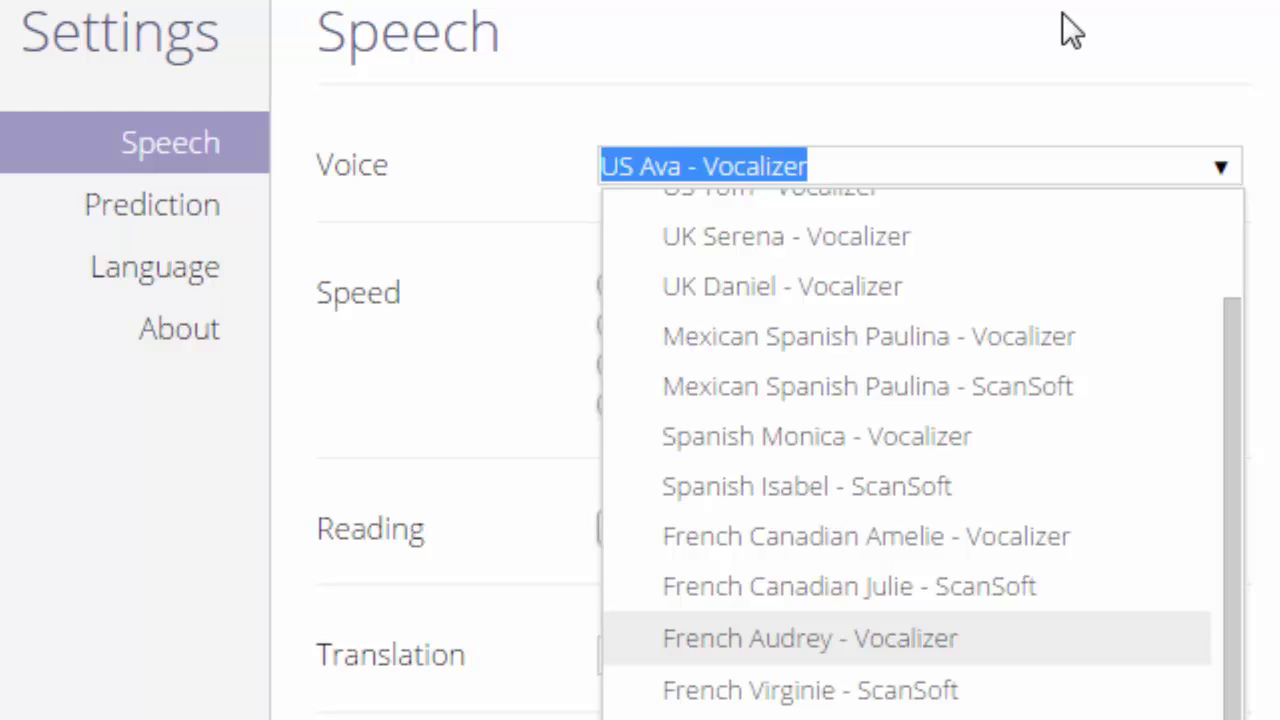
{"action": "key", "text": "Return"}
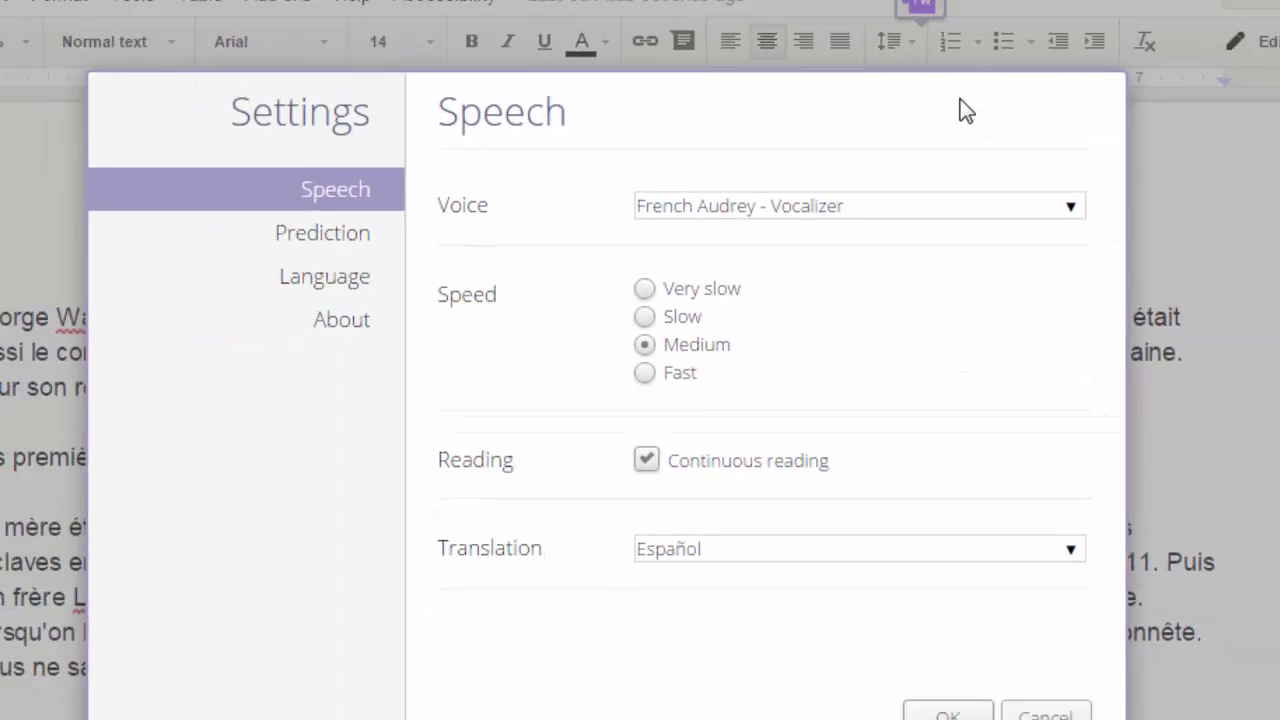
{"action": "key", "text": "Escape"}
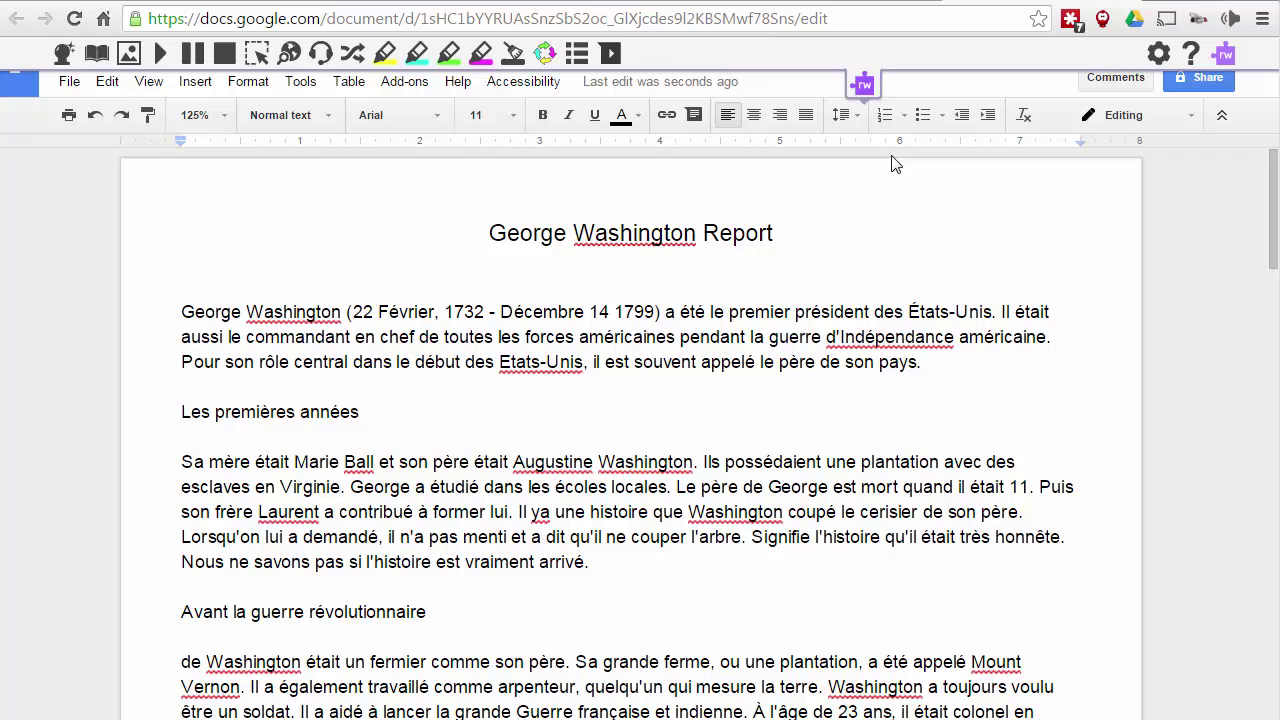
Cycle through the Read&Write, SpeakIt! and Announcify store tabs back to the blog post.
{"action": "key", "text": "ctrl+Tab"}
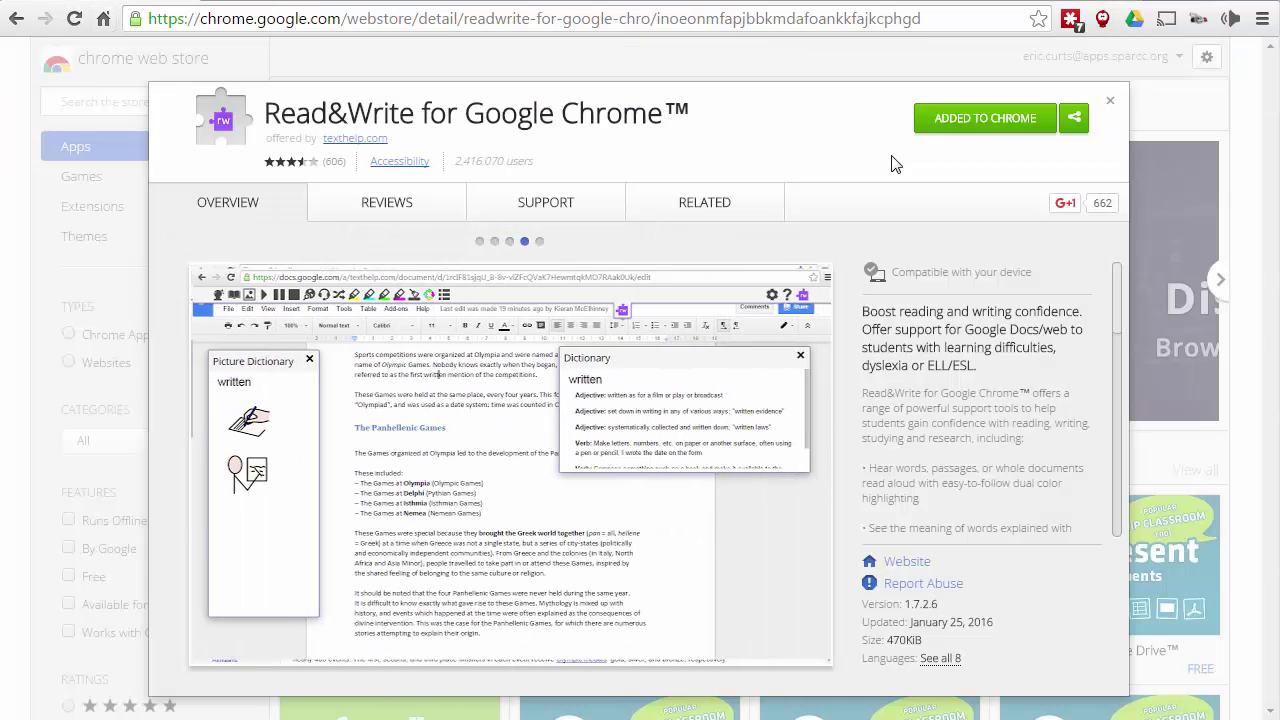
{"action": "key", "text": "ctrl+Tab"}
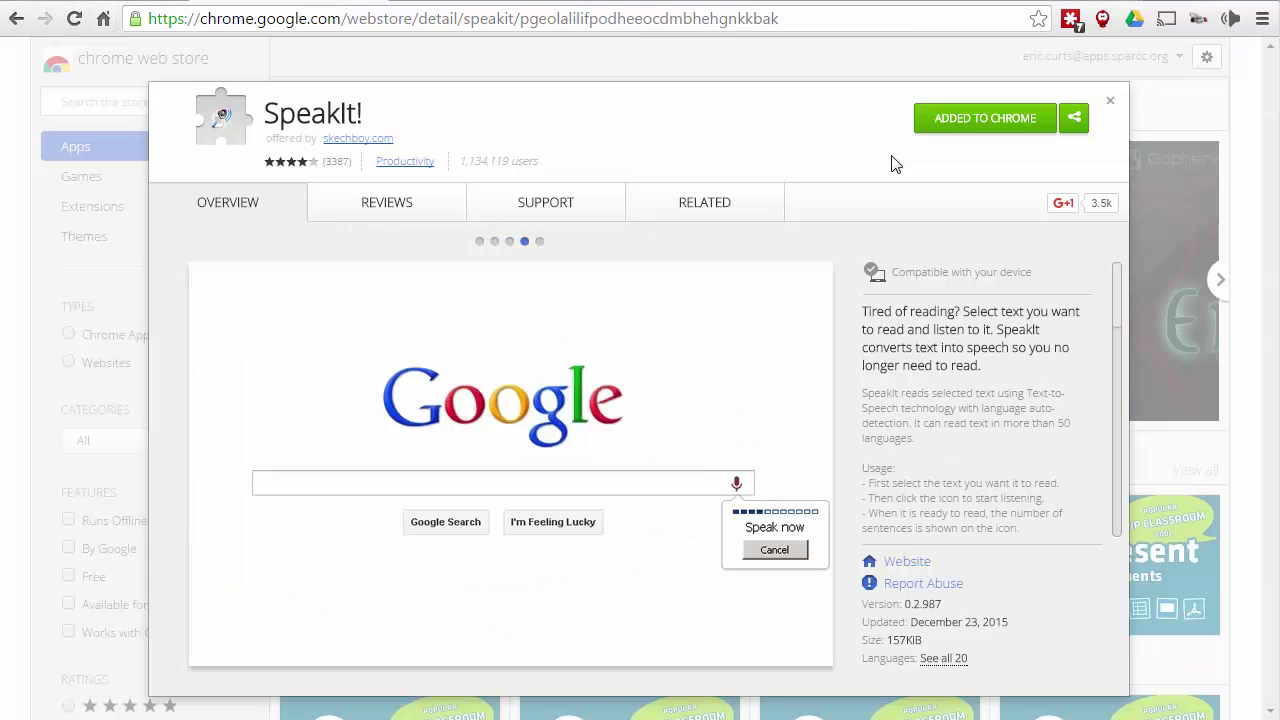
{"action": "key", "text": "ctrl+Tab"}
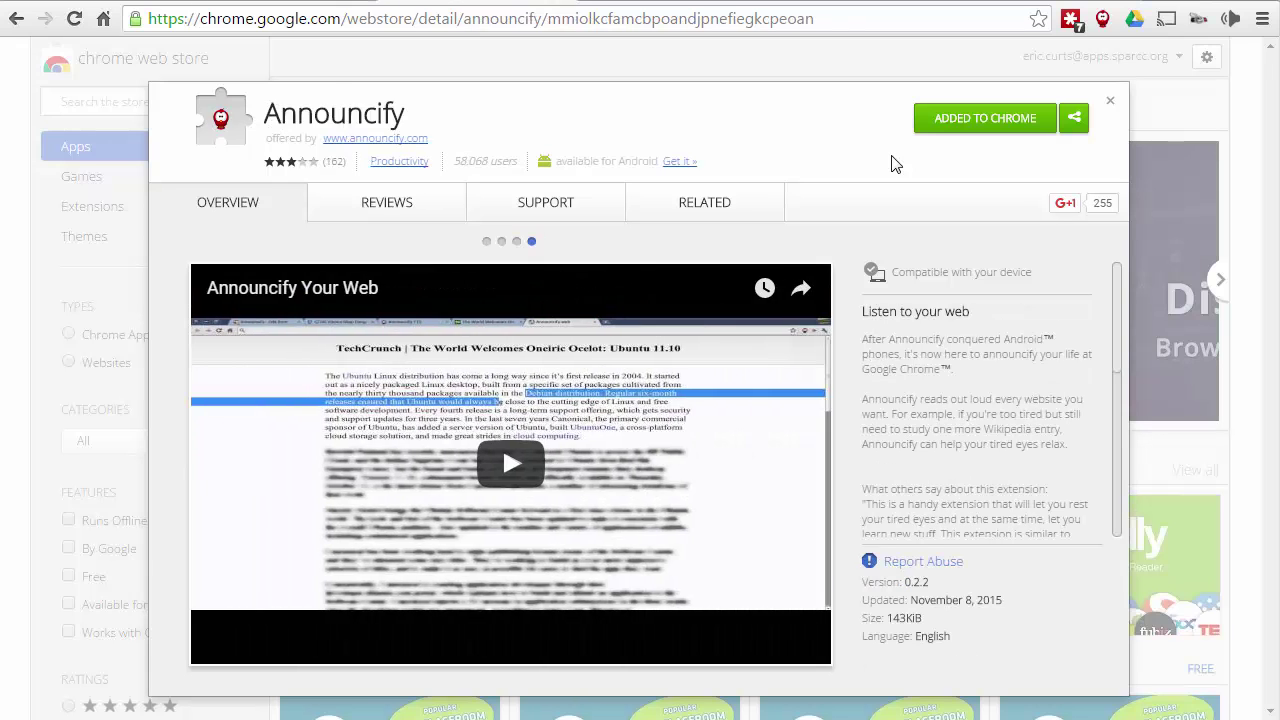
{"action": "key", "text": "ctrl+Tab"}
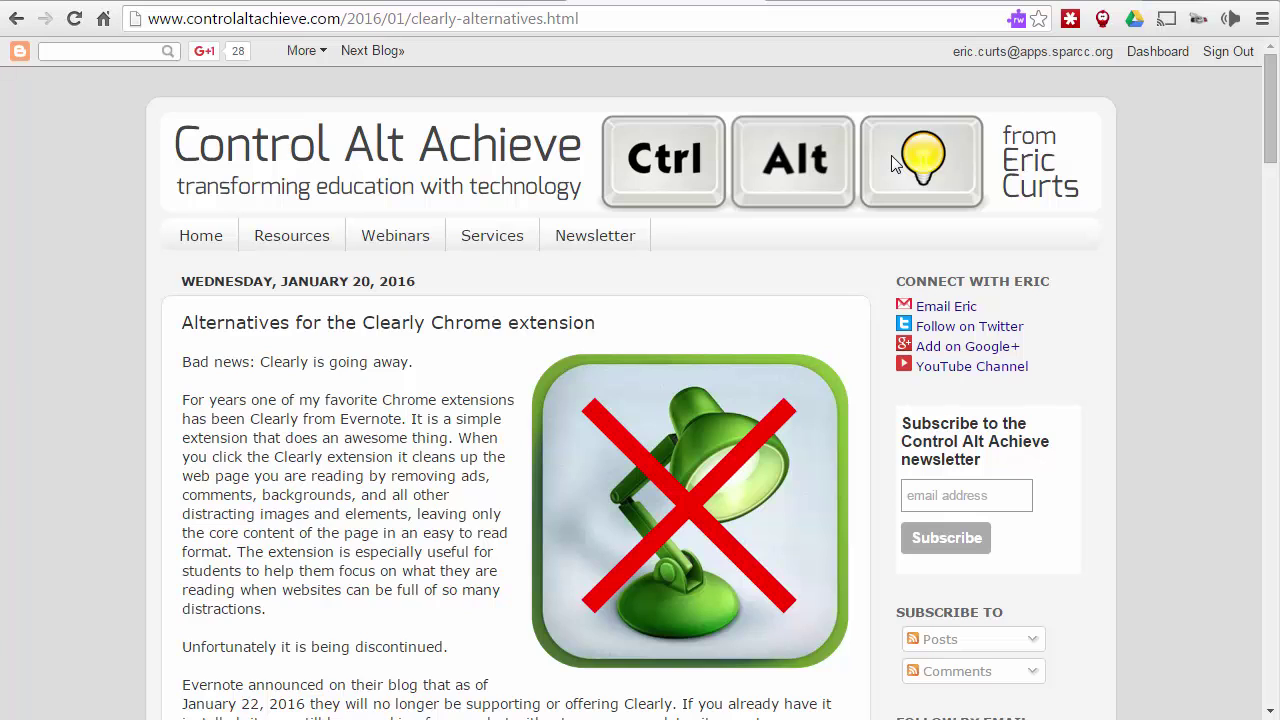
Go from the blog's home and Resources pages to its Newsletter page.
{"action": "left_click", "coordinate": [893, 163]}
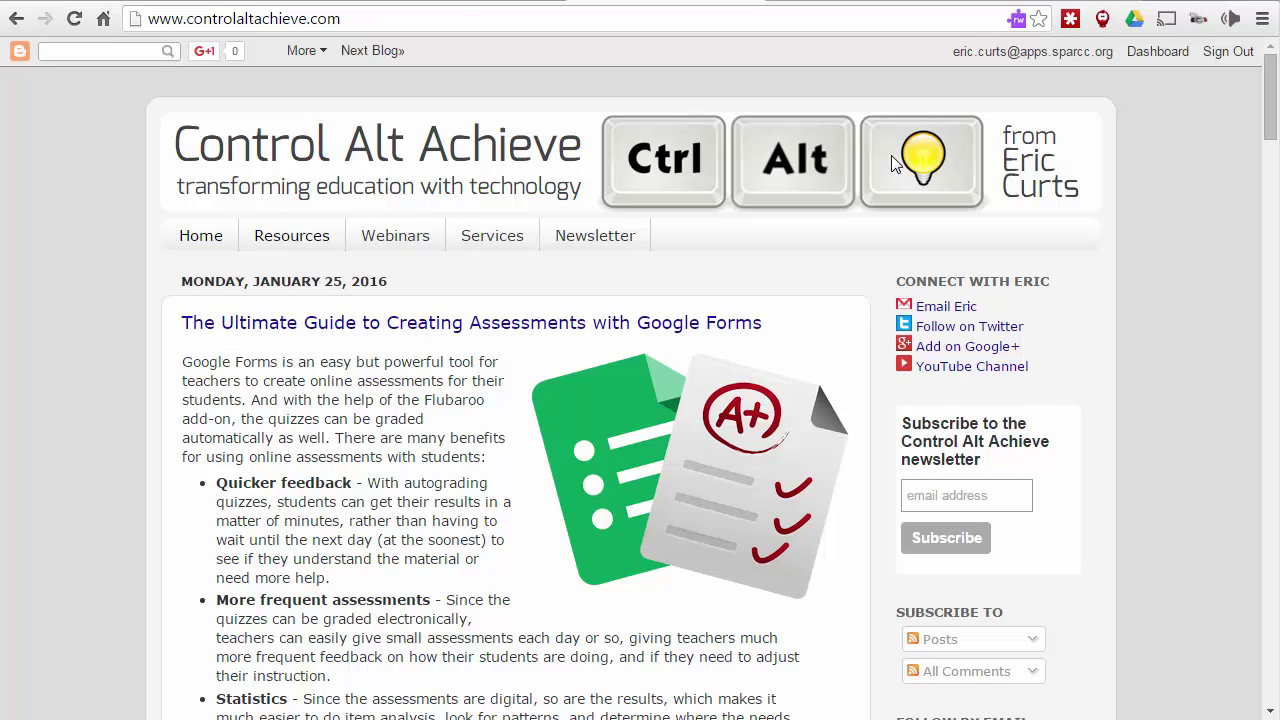
{"action": "left_click", "coordinate": [291, 235]}
{"action": "scroll", "coordinate": [895, 163], "scroll_direction": "down", "scroll_amount": 4}
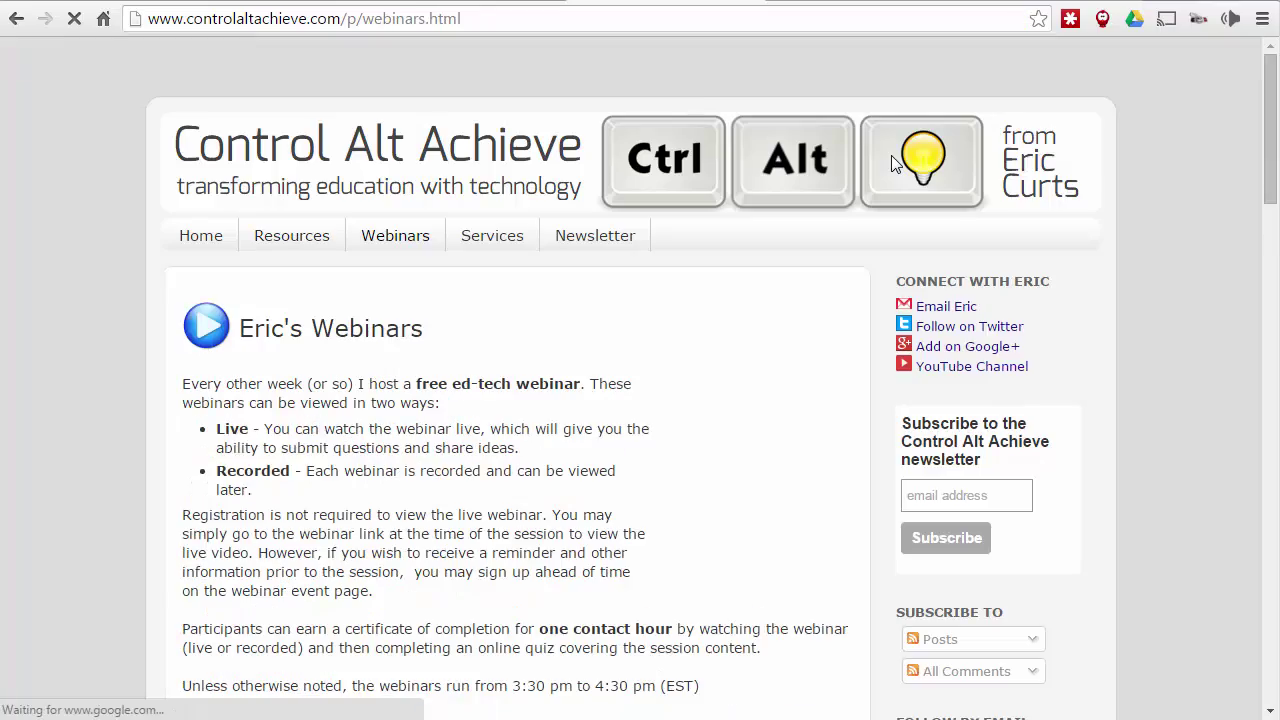
{"action": "scroll", "coordinate": [895, 163], "scroll_direction": "down", "scroll_amount": 5}
{"action": "scroll", "coordinate": [895, 163], "scroll_direction": "down", "scroll_amount": 6}
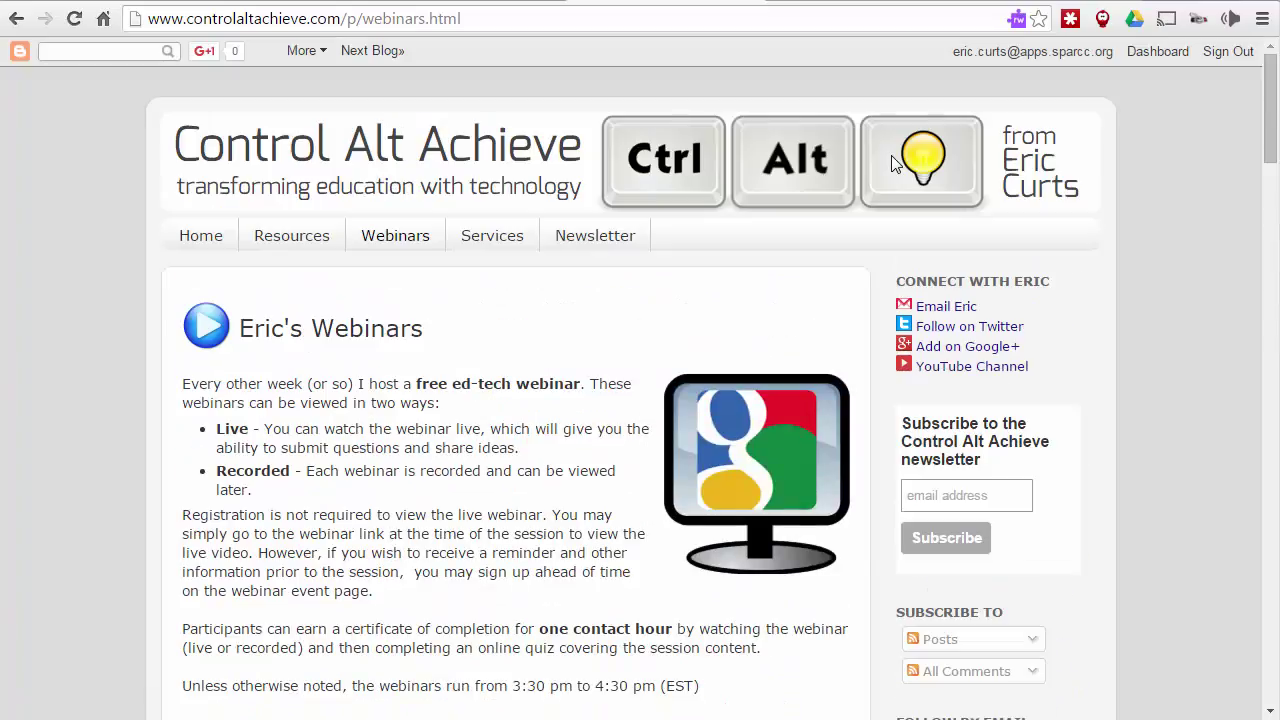
{"action": "left_click", "coordinate": [595, 235]}
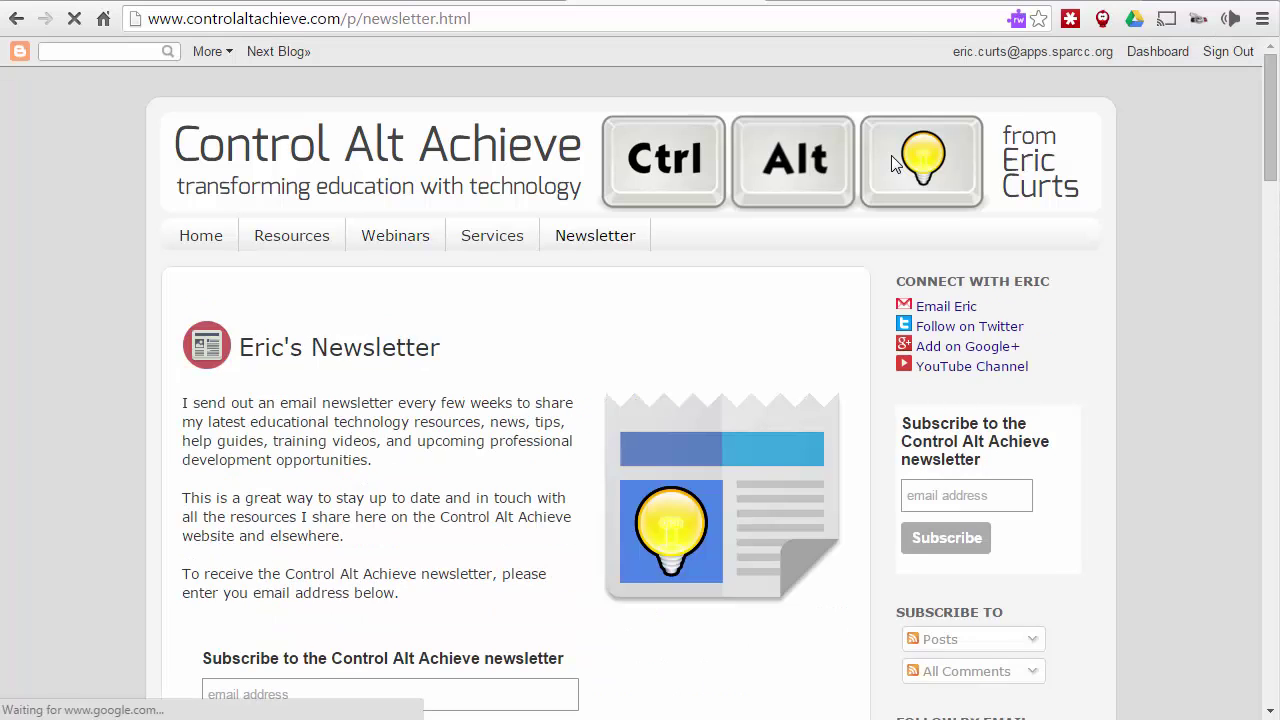